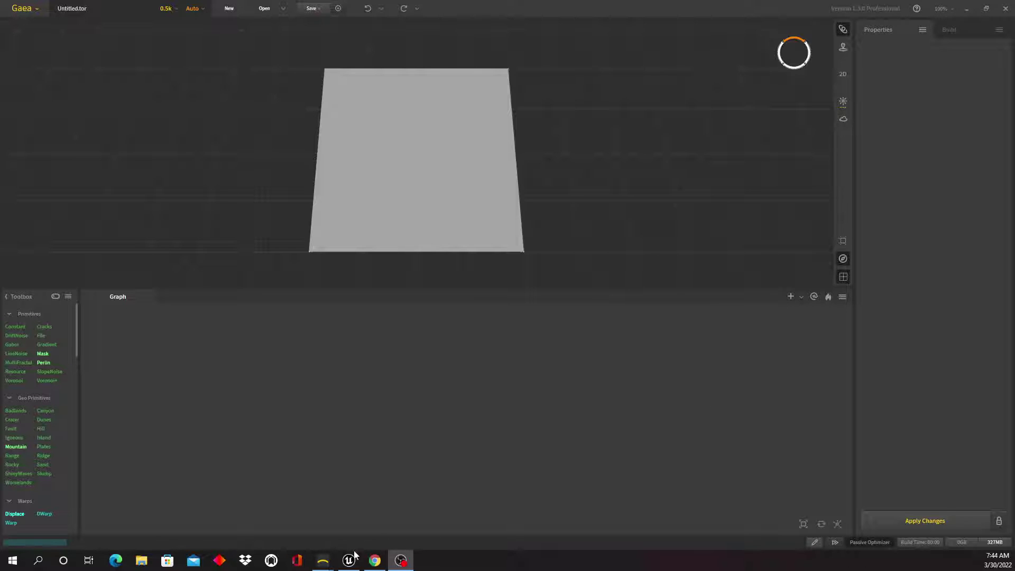
Step: Bring Chrome forward to show the QuadSpinner Gaea home page
{"action": "left_click", "coordinate": [376, 560]}
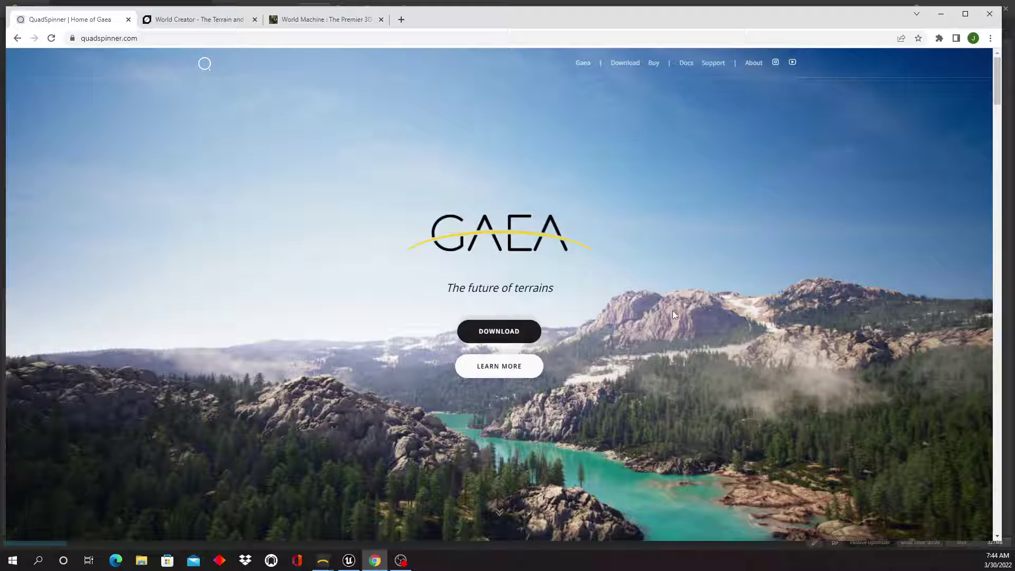
Step: Browse the World Creator and World Machine tabs, return to QuadSpinner, and minimize Chrome
{"action": "left_click", "coordinate": [195, 21]}
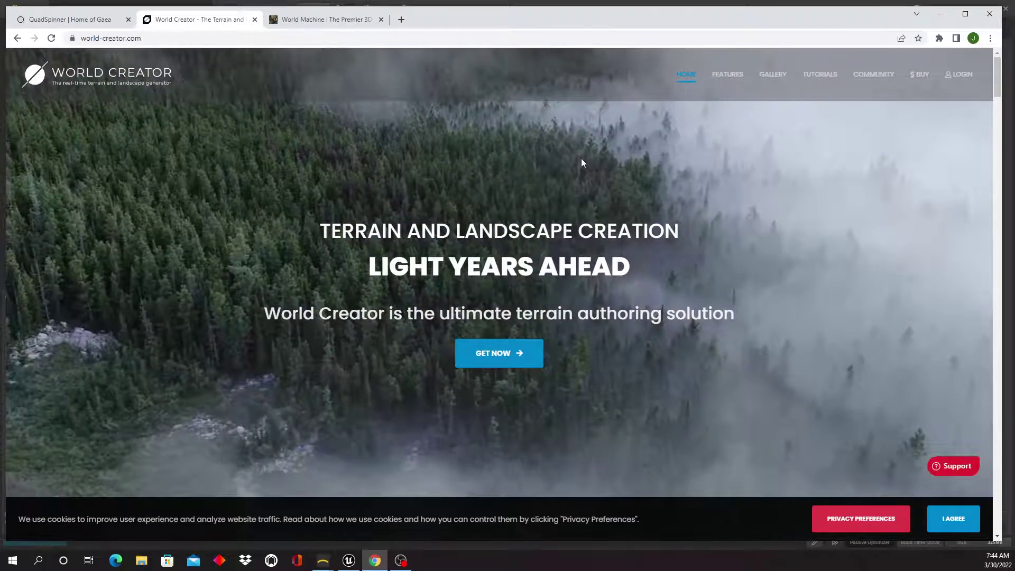
{"action": "left_click", "coordinate": [319, 21]}
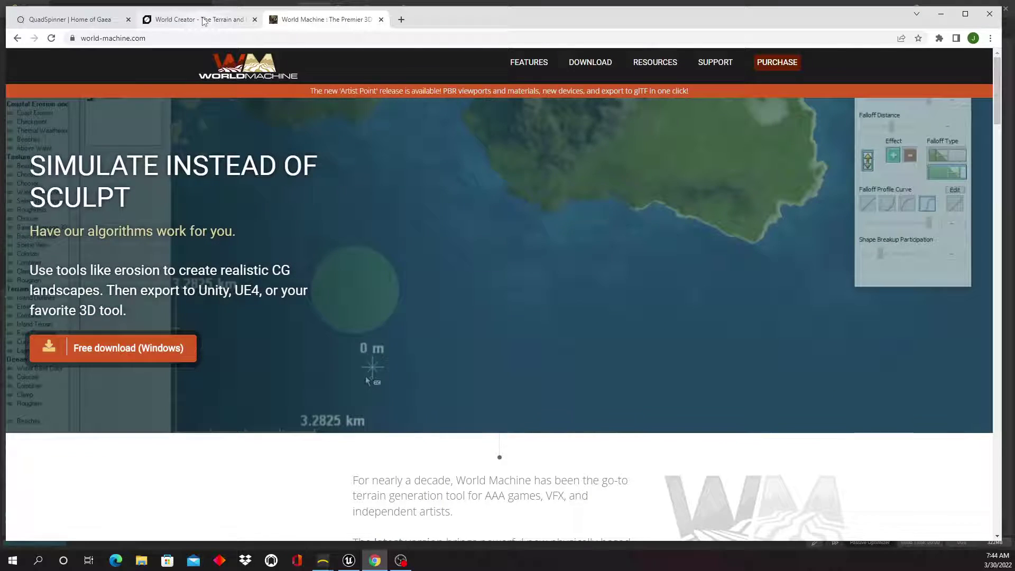
{"action": "left_click", "coordinate": [203, 21]}
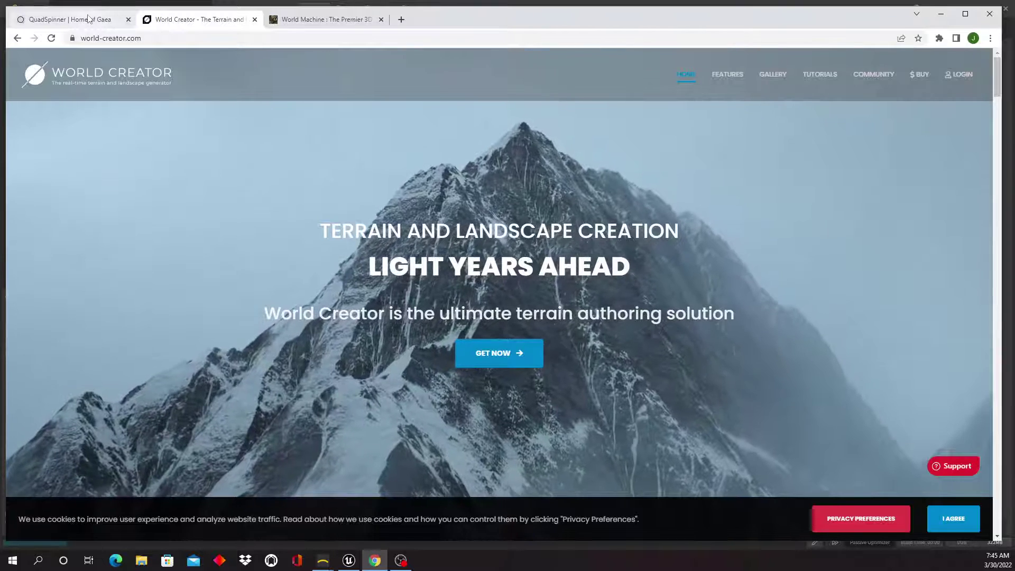
{"action": "left_click", "coordinate": [95, 19]}
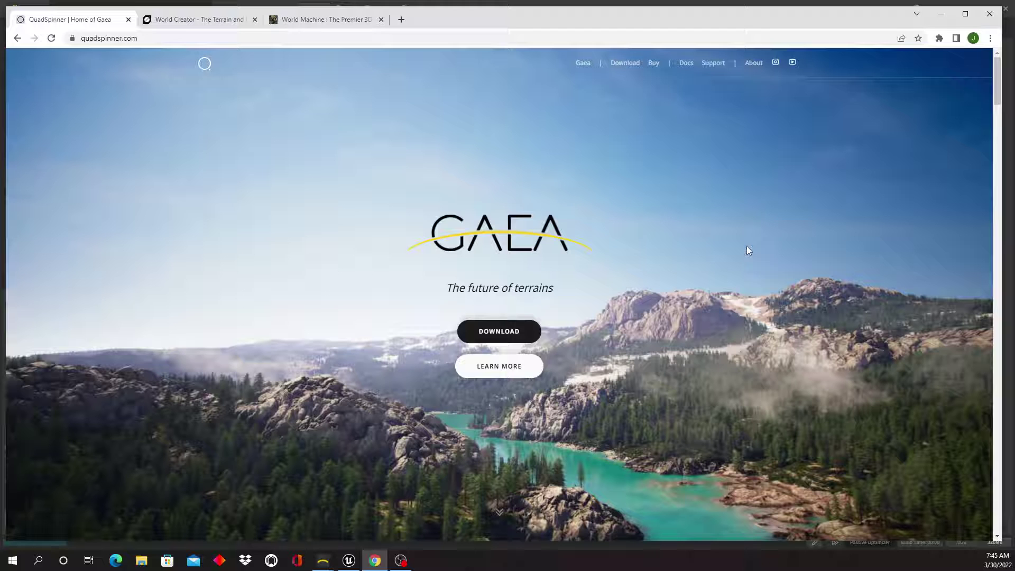
{"action": "left_click", "coordinate": [941, 14]}
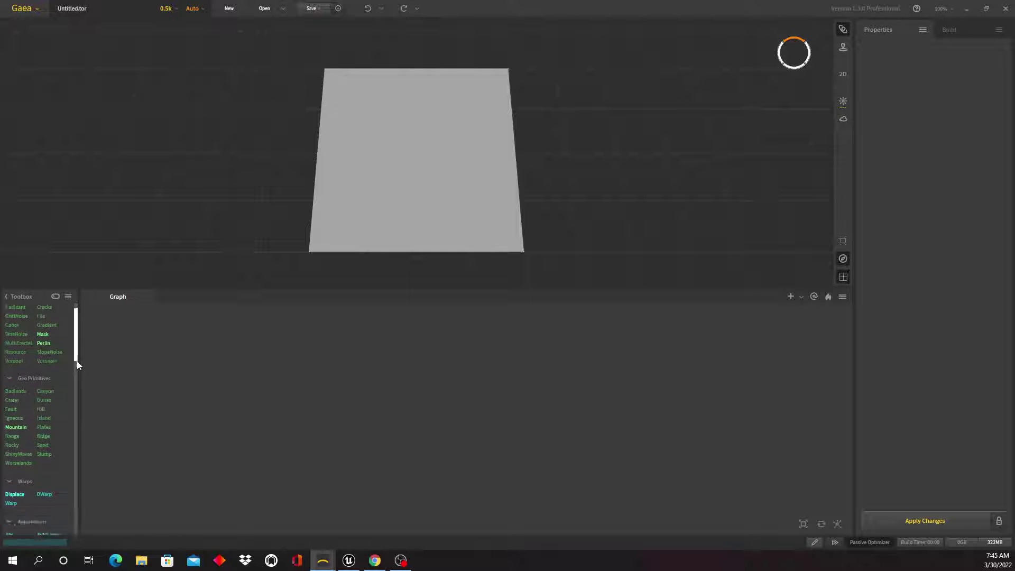
Step: Add a Canyon node to the graph and orbit to view the canyon
{"action": "scroll", "coordinate": [53, 370], "scroll_direction": "down", "scroll_amount": 5}
{"action": "scroll", "coordinate": [52, 370], "scroll_direction": "up", "scroll_amount": 5}
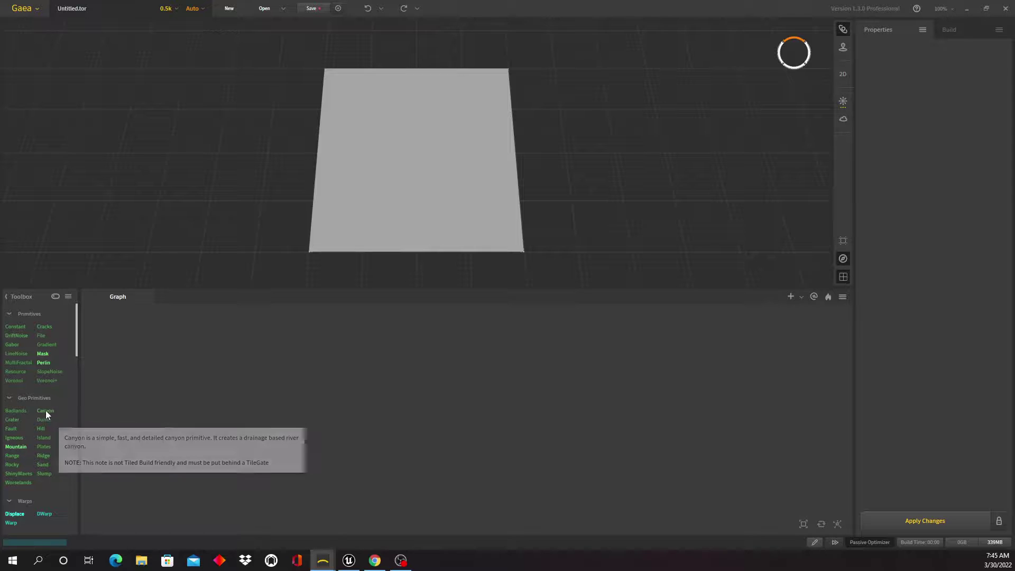
{"action": "left_click_drag", "start_coordinate": [46, 410], "coordinate": [186, 395]}
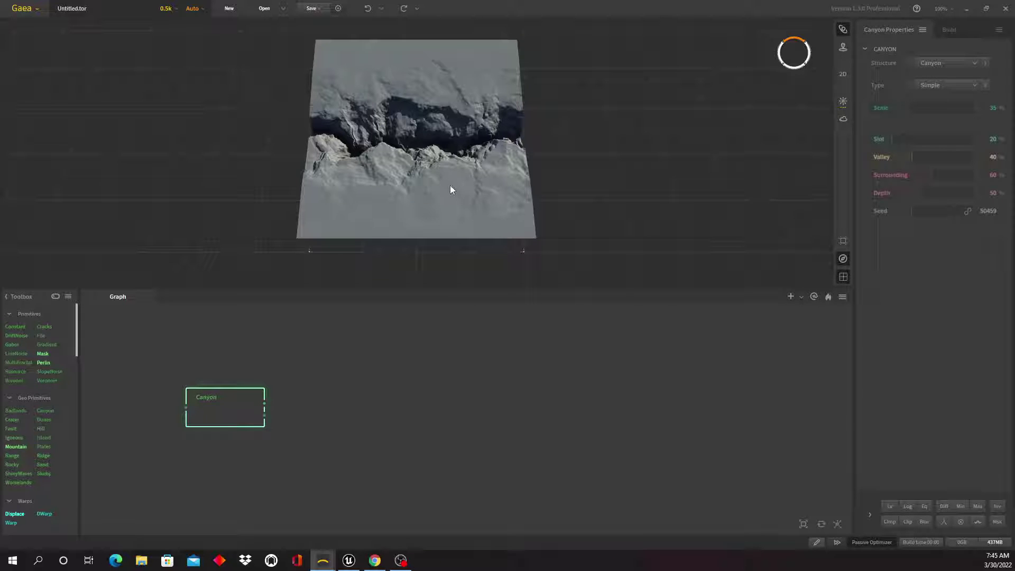
{"action": "left_click_drag", "start_coordinate": [459, 184], "coordinate": [451, 252]}
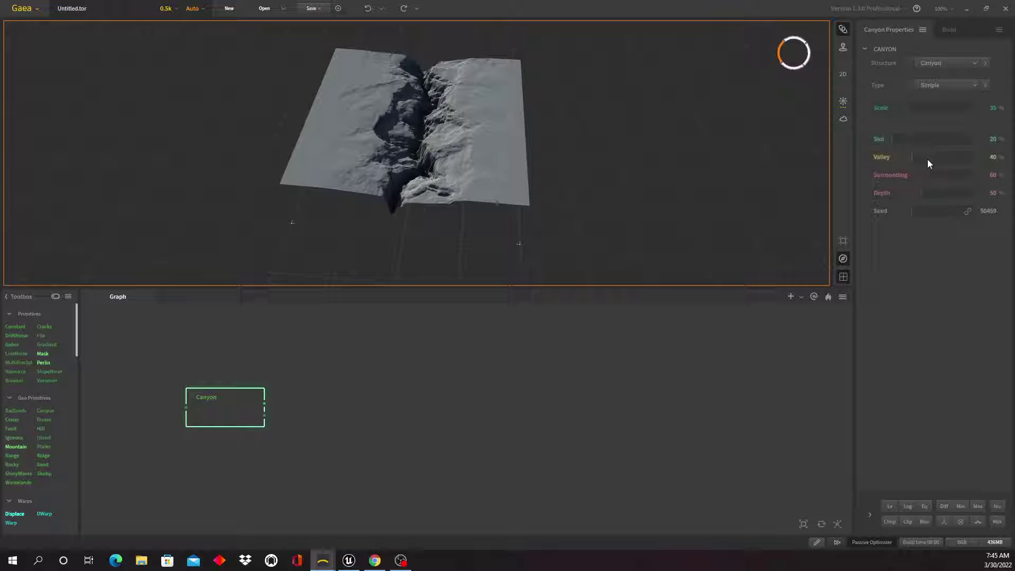
Step: Raise the Canyon's Valley from 40 to 100% for a broad, flat floor
{"action": "left_click_drag", "start_coordinate": [910, 157], "coordinate": [970, 157]}
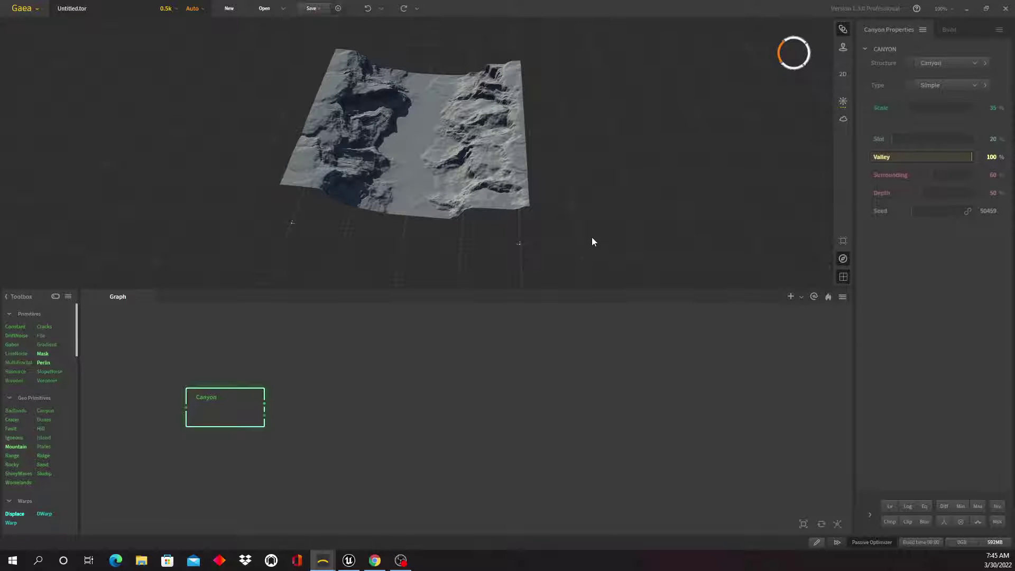
{"action": "left_click_drag", "start_coordinate": [587, 199], "coordinate": [506, 217]}
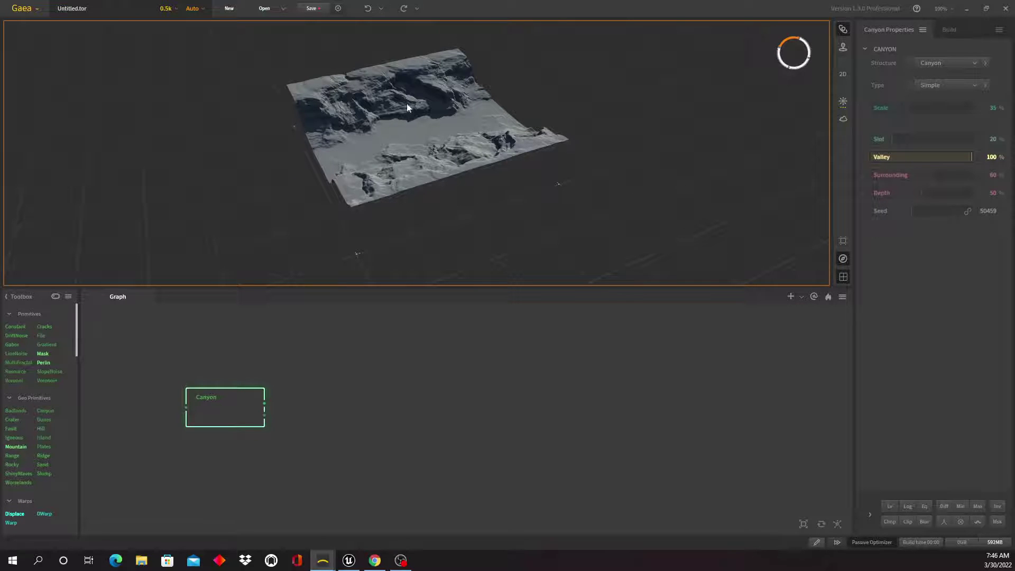
{"action": "left_click_drag", "start_coordinate": [407, 108], "coordinate": [499, 160]}
{"action": "scroll", "coordinate": [427, 135], "scroll_direction": "up", "scroll_amount": 3}
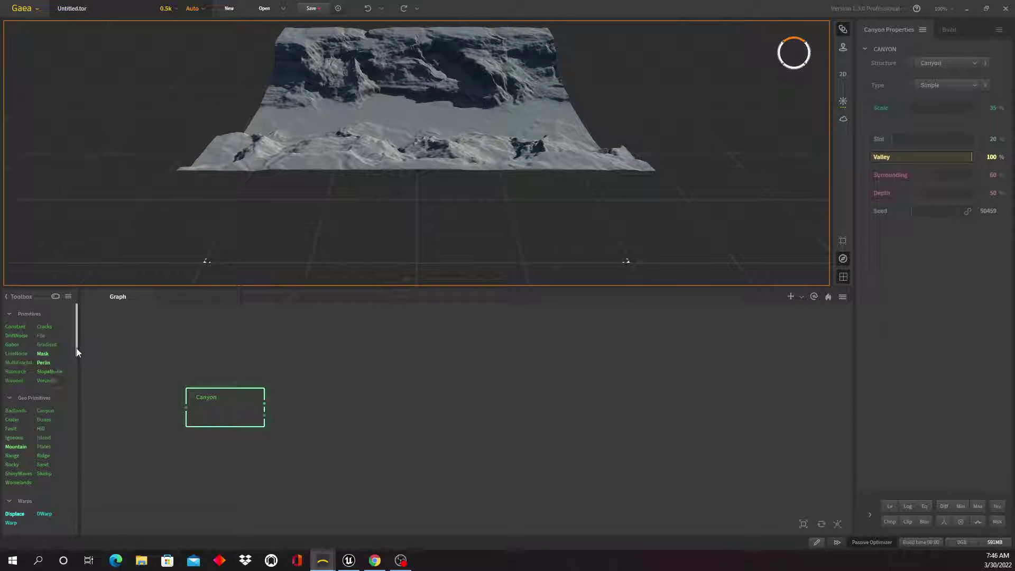
{"action": "left_click_drag", "start_coordinate": [76, 348], "coordinate": [86, 450]}
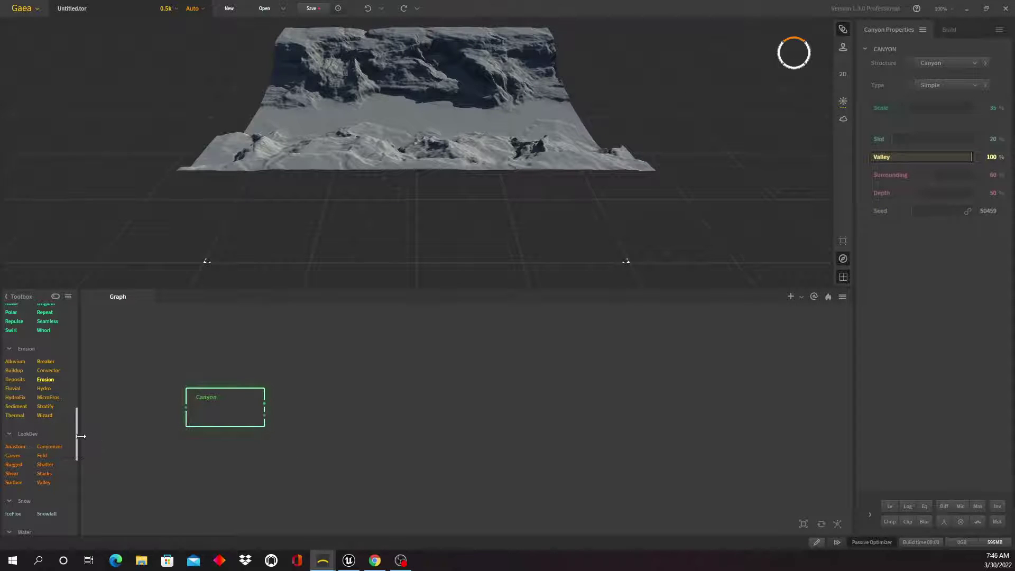
Step: Add a Stacks node fed by the Canyon output
{"action": "left_click_drag", "start_coordinate": [44, 473], "coordinate": [347, 408]}
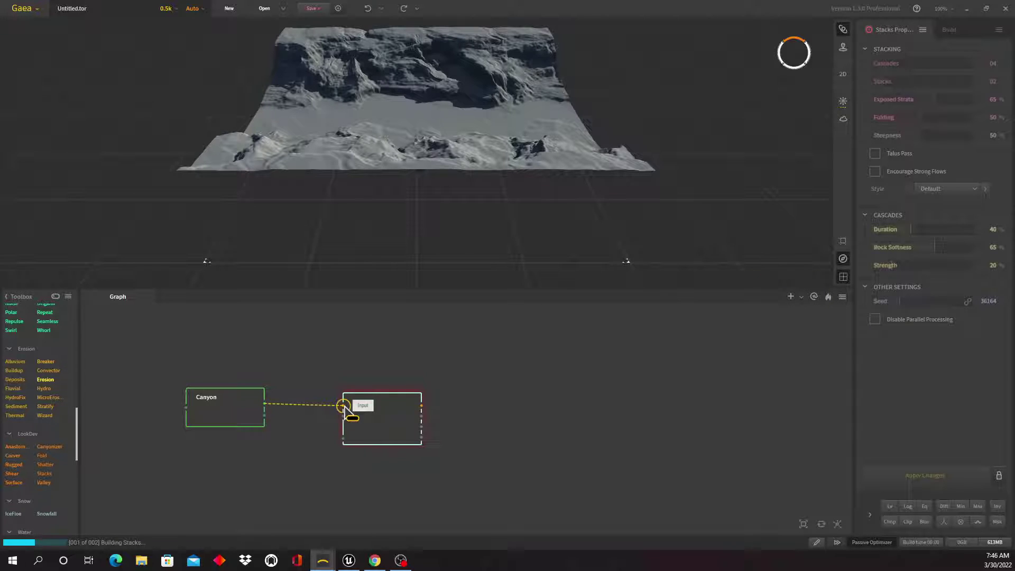
{"action": "left_click_drag", "start_coordinate": [346, 408], "coordinate": [344, 406]}
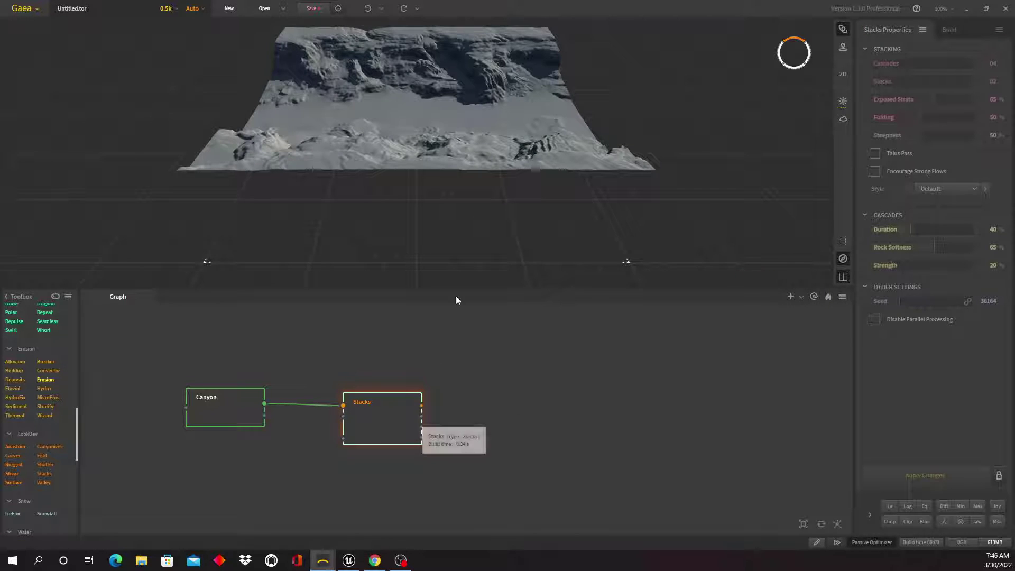
{"action": "mouse_move", "coordinate": [390, 149]}
{"action": "left_mouse_down"}
{"action": "mouse_move", "coordinate": [318, 128]}
{"action": "mouse_move", "coordinate": [301, 155]}
{"action": "mouse_move", "coordinate": [383, 143]}
{"action": "mouse_move", "coordinate": [385, 152]}
{"action": "left_mouse_up"}
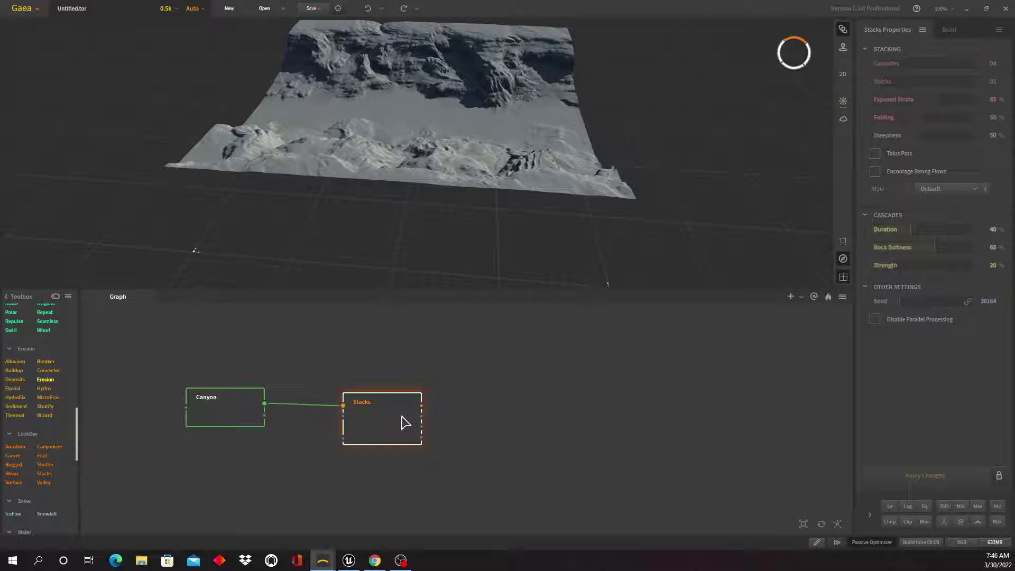
{"action": "left_click_drag", "start_coordinate": [494, 113], "coordinate": [441, 117]}
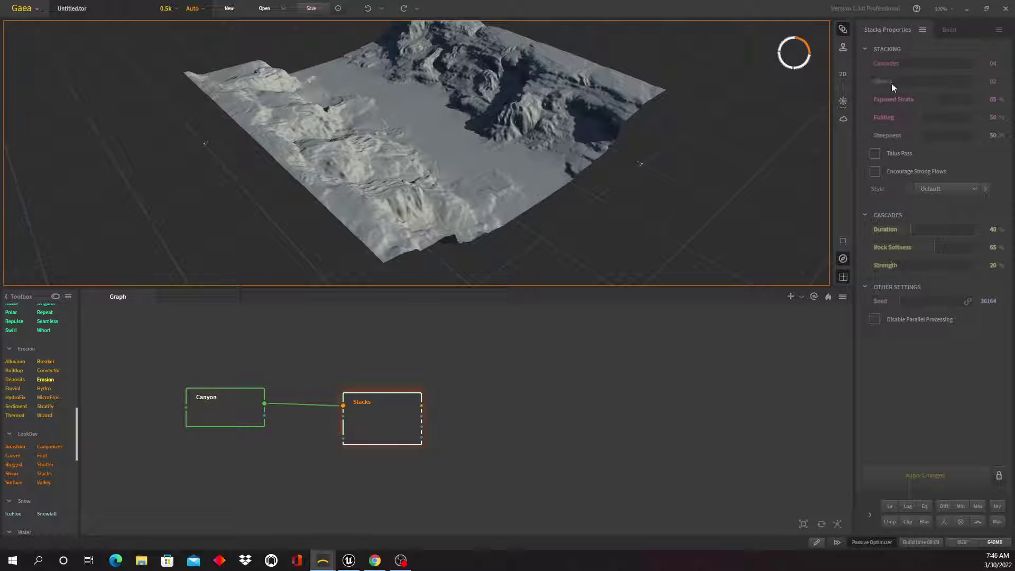
Step: Set Stacks to 04 and Cascades to 07, rebuilding the terrain after each change
{"action": "left_click_drag", "start_coordinate": [903, 81], "coordinate": [908, 81]}
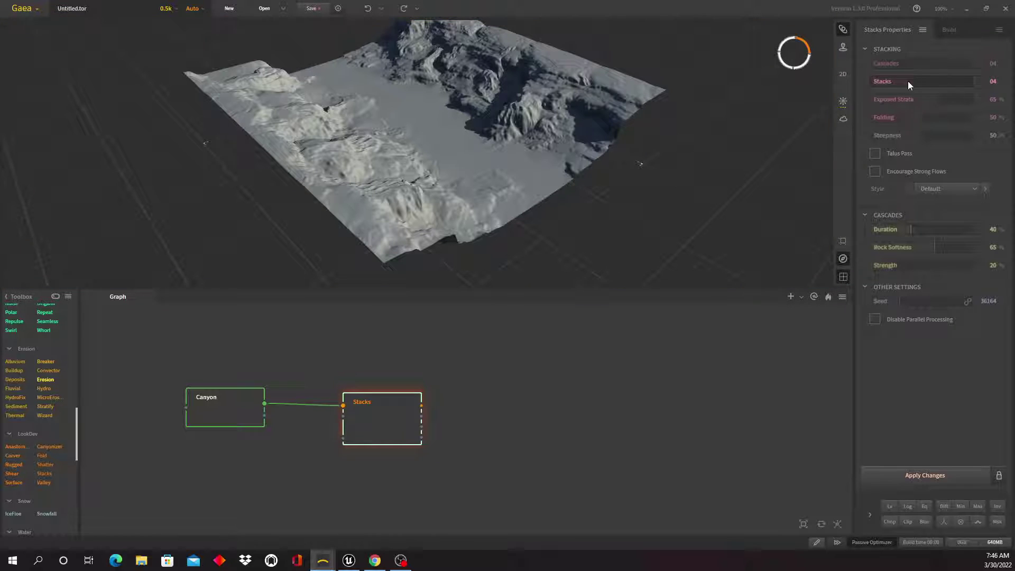
{"action": "left_click", "coordinate": [922, 475]}
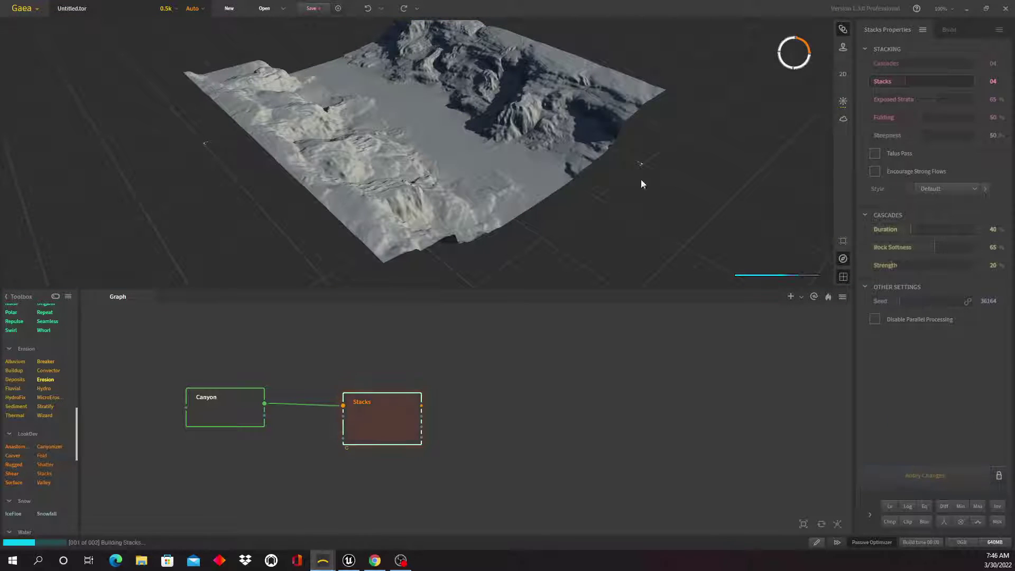
{"action": "left_click_drag", "start_coordinate": [547, 156], "coordinate": [744, 157]}
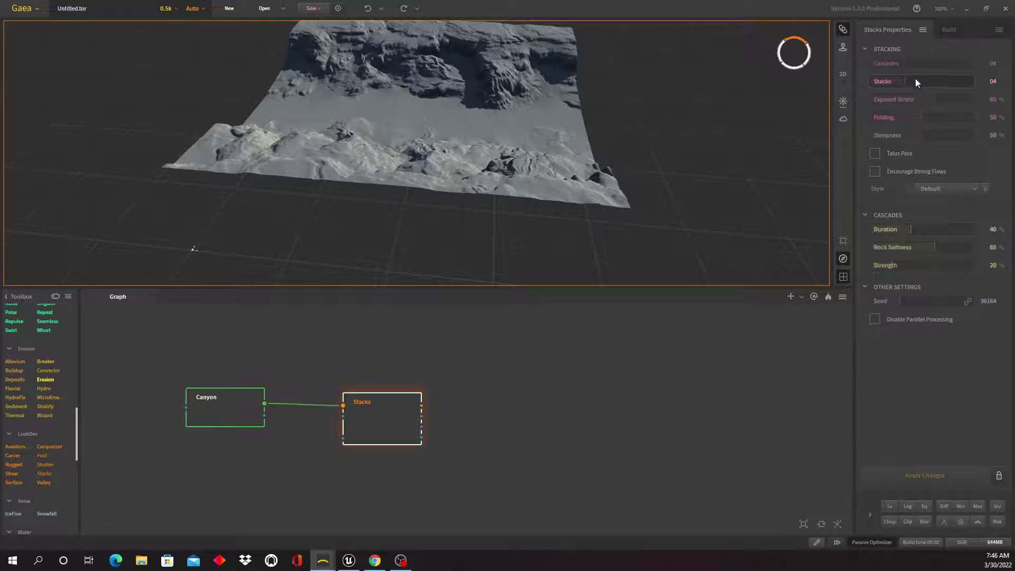
{"action": "left_click", "coordinate": [920, 63]}
{"action": "left_click", "coordinate": [929, 474]}
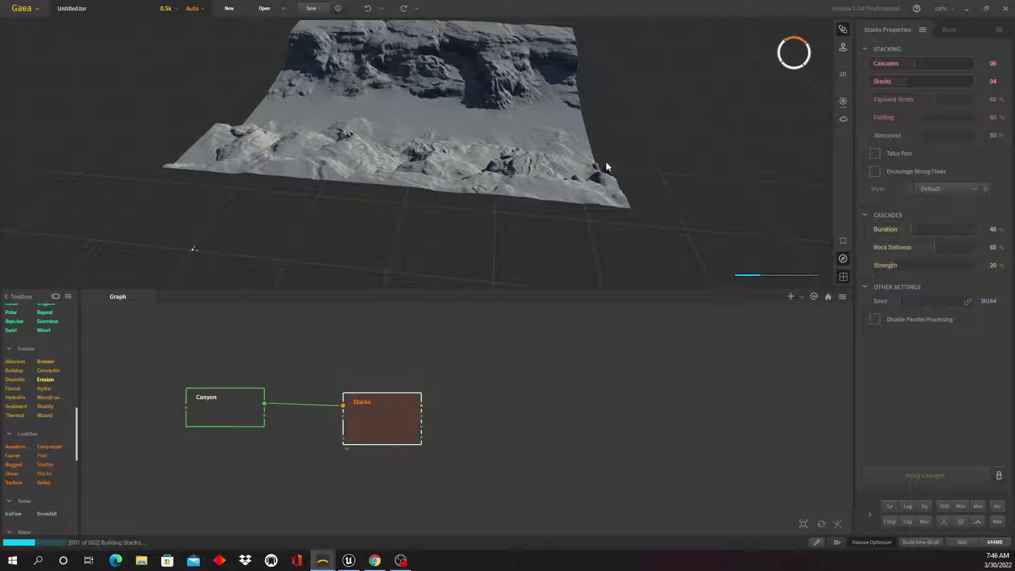
{"action": "left_click_drag", "start_coordinate": [553, 136], "coordinate": [480, 150]}
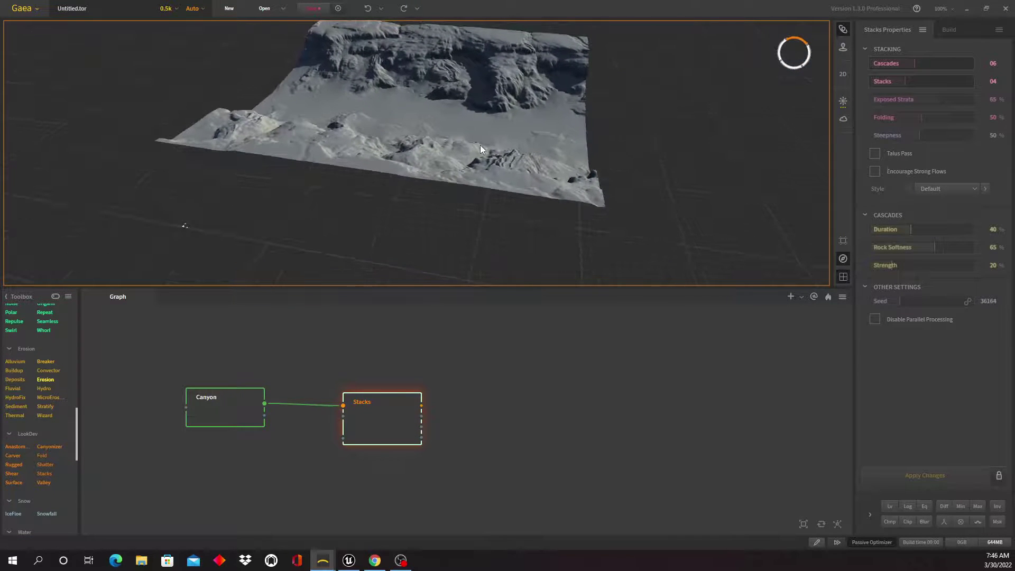
{"action": "left_click", "coordinate": [928, 65]}
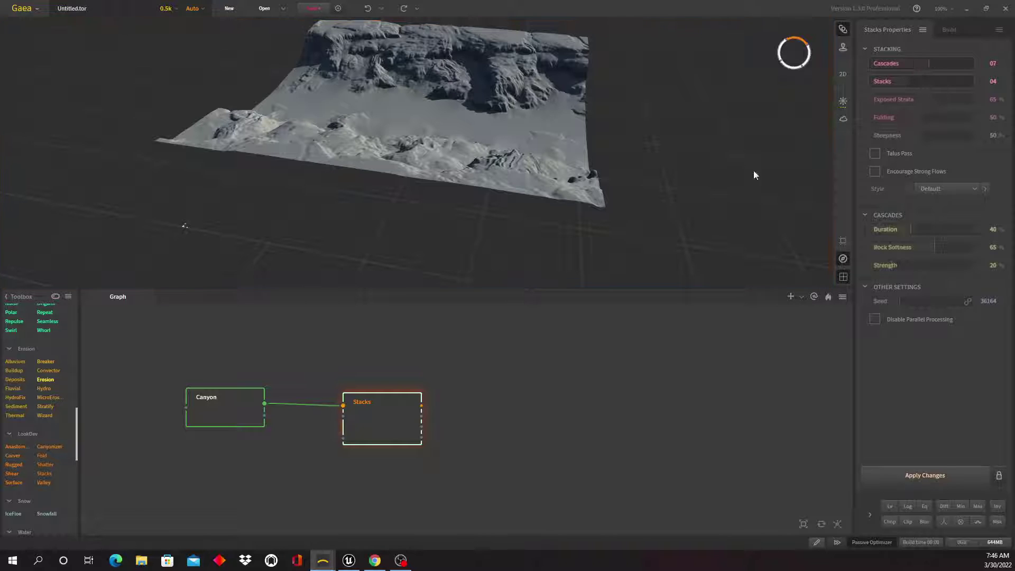
{"action": "left_click", "coordinate": [942, 477]}
{"action": "left_click_drag", "start_coordinate": [559, 158], "coordinate": [383, 156]}
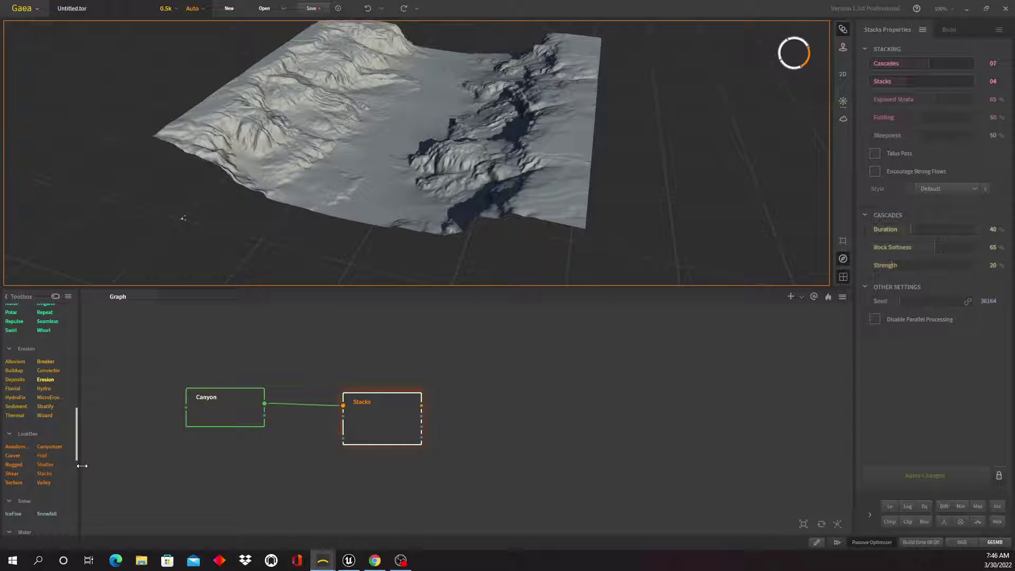
{"action": "left_click_drag", "start_coordinate": [76, 444], "coordinate": [100, 426]}
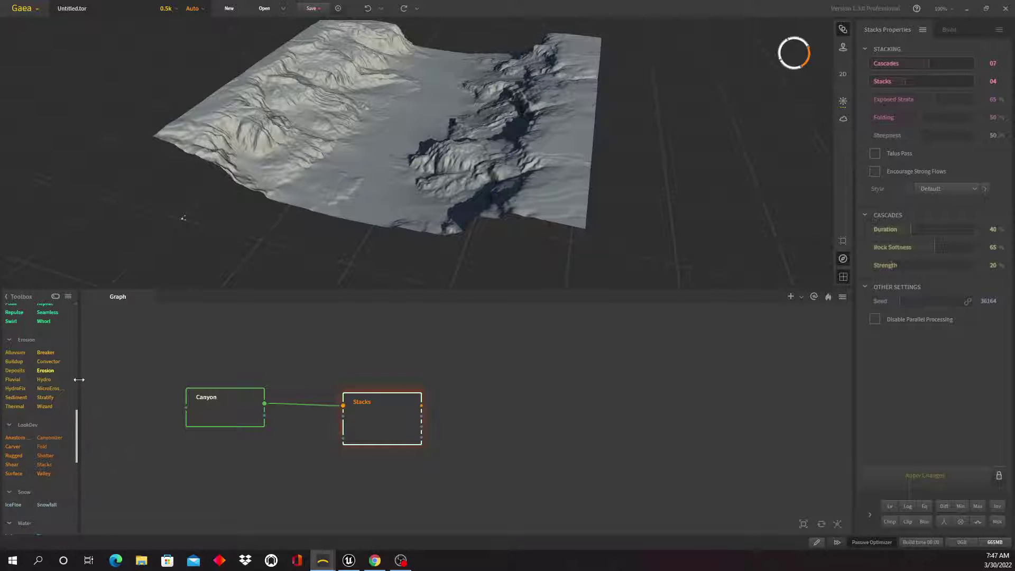
Step: Add an Erosion node fed by the Stacks output
{"action": "mouse_move", "coordinate": [50, 372]}
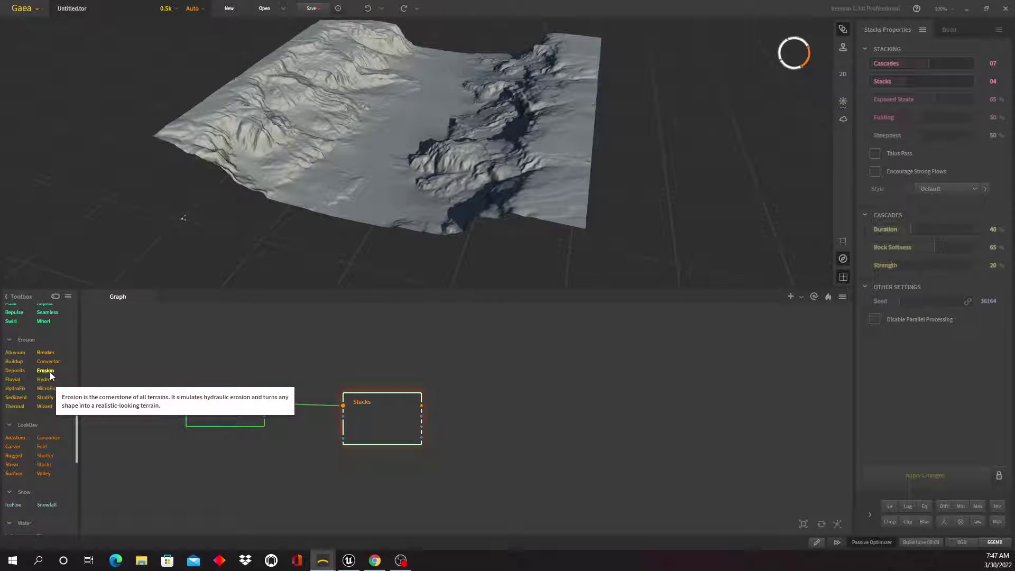
{"action": "left_click_drag", "start_coordinate": [50, 372], "coordinate": [533, 451]}
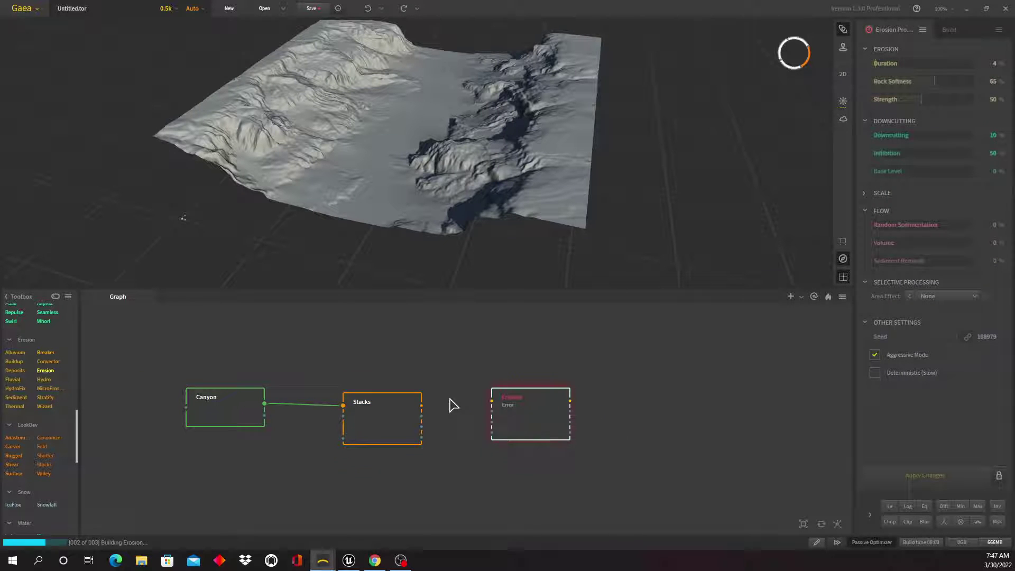
{"action": "left_click_drag", "start_coordinate": [421, 406], "coordinate": [492, 402]}
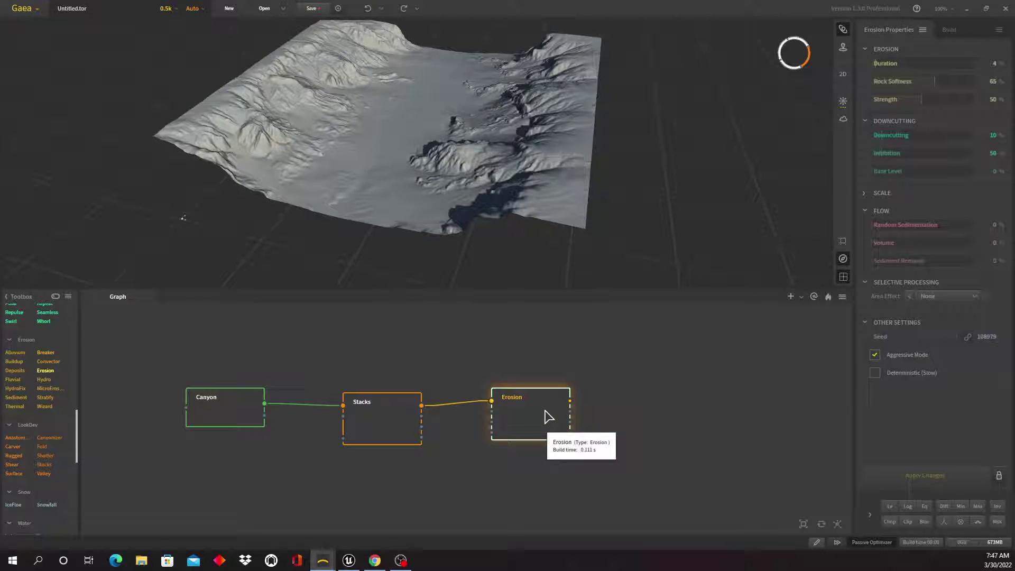
{"action": "left_click_drag", "start_coordinate": [526, 194], "coordinate": [296, 222]}
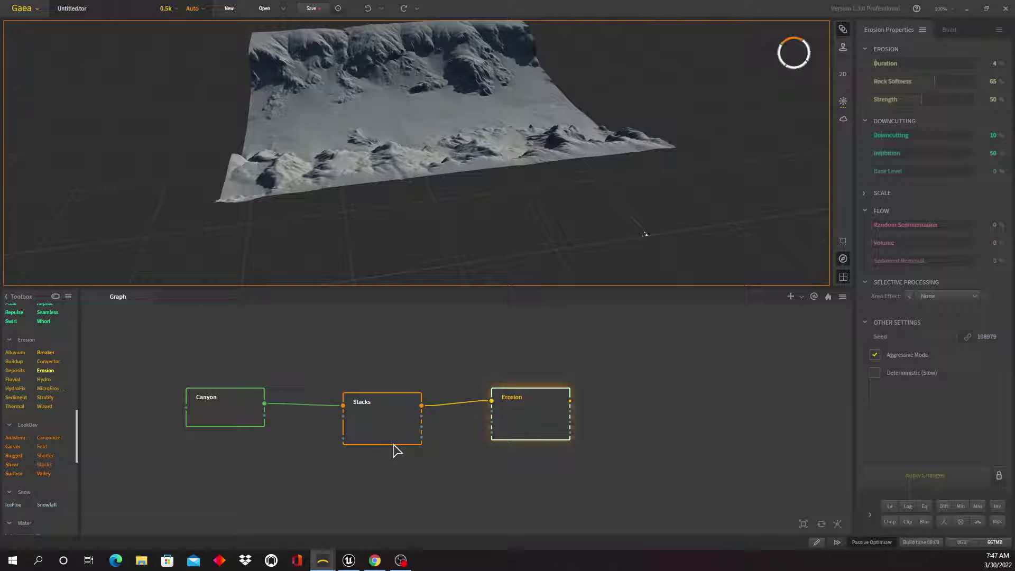
Step: Lower the Erosion Strength from 50 to 39 and rebuild the terrain
{"action": "left_click", "coordinate": [385, 421]}
{"action": "left_click", "coordinate": [513, 417]}
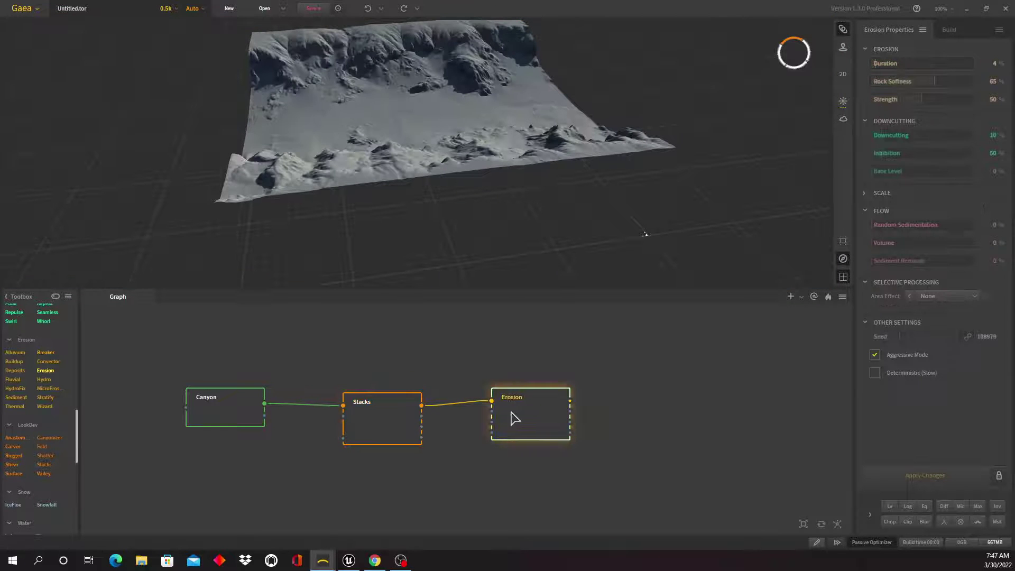
{"action": "left_click_drag", "start_coordinate": [499, 145], "coordinate": [418, 164]}
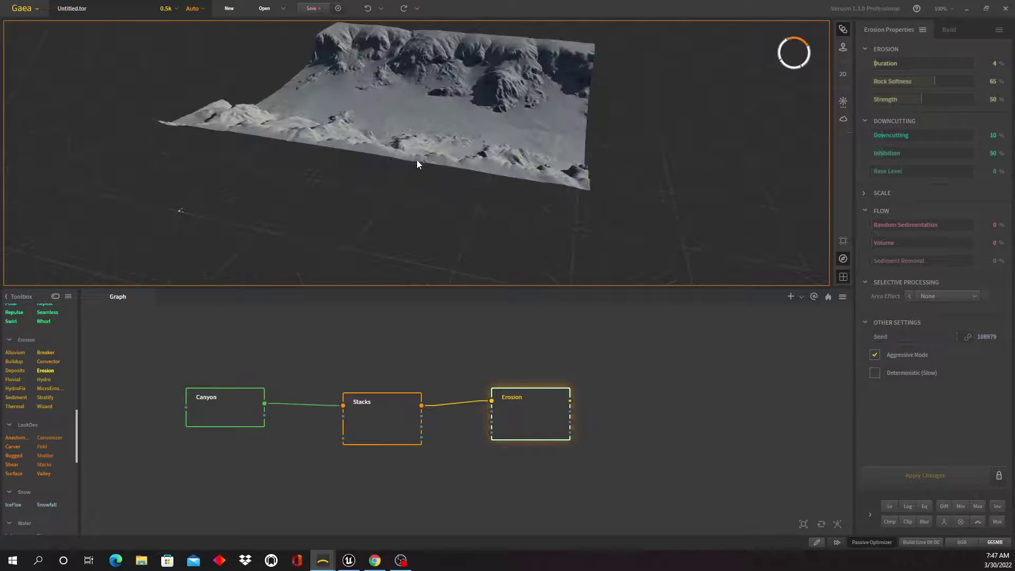
{"action": "left_click", "coordinate": [911, 103]}
{"action": "left_click", "coordinate": [925, 477]}
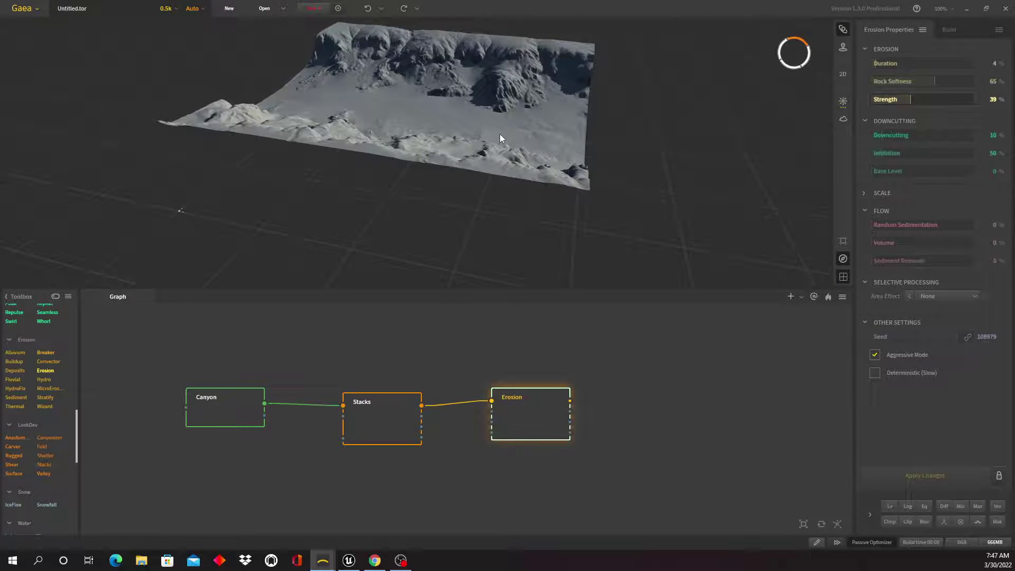
{"action": "left_click_drag", "start_coordinate": [541, 120], "coordinate": [378, 114]}
{"action": "scroll", "coordinate": [409, 150], "scroll_direction": "up", "scroll_amount": 6}
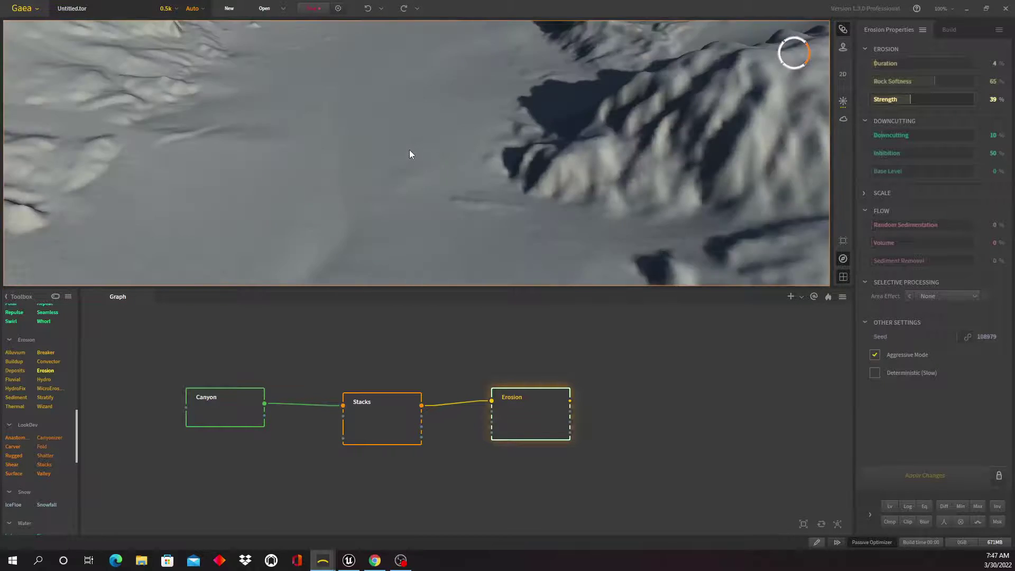
{"action": "scroll", "coordinate": [411, 153], "scroll_direction": "down", "scroll_amount": 6}
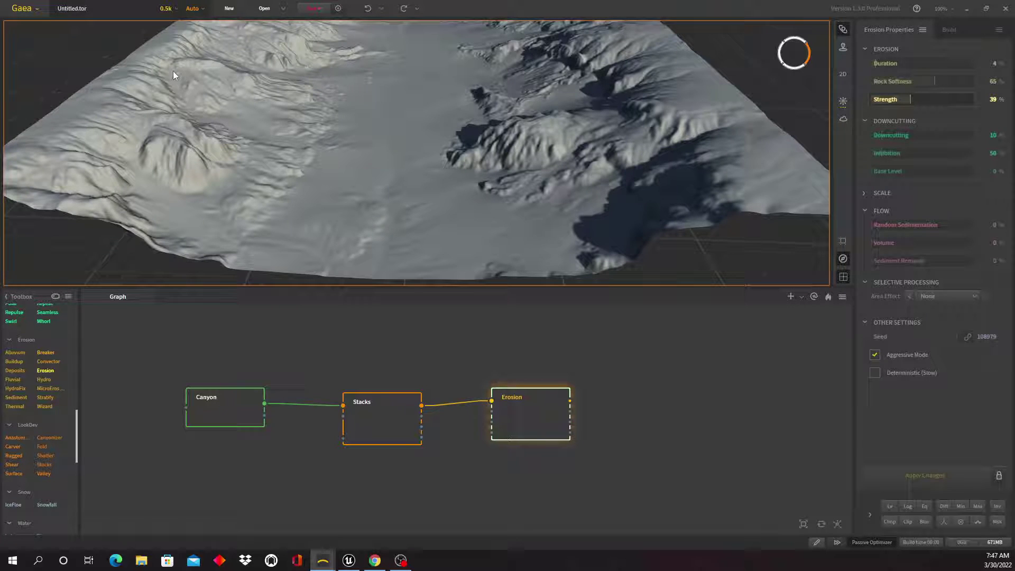
{"action": "left_click_drag", "start_coordinate": [499, 231], "coordinate": [431, 139]}
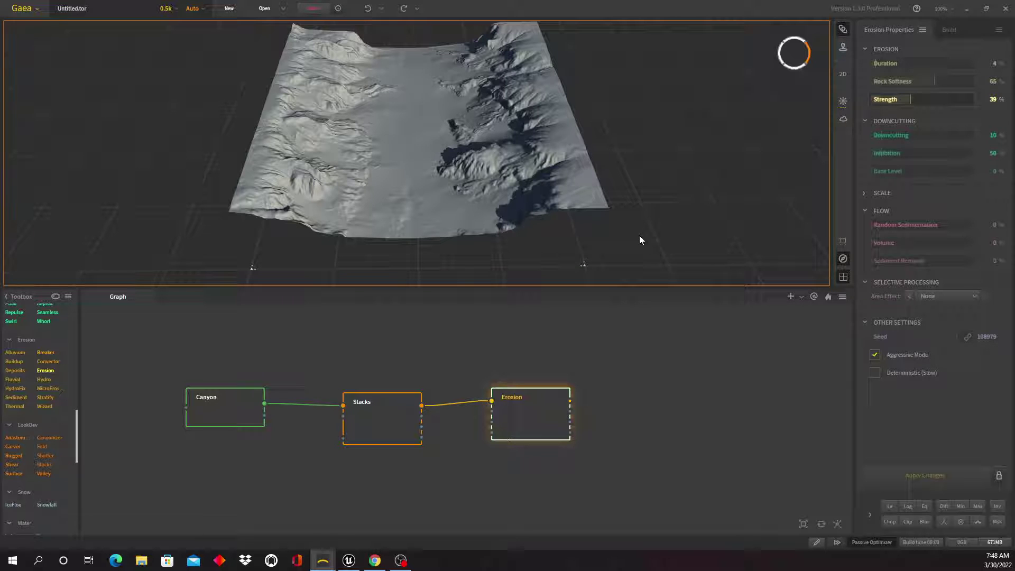
Step: Mark the Erosion node for export and review its Build output format options
{"action": "right_click", "coordinate": [533, 411]}
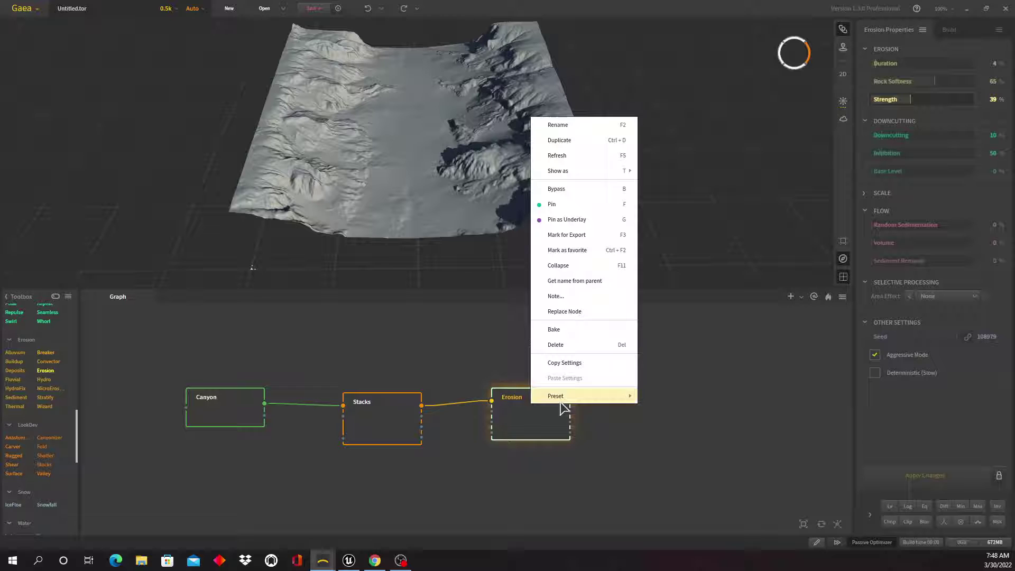
{"action": "left_click", "coordinate": [596, 237]}
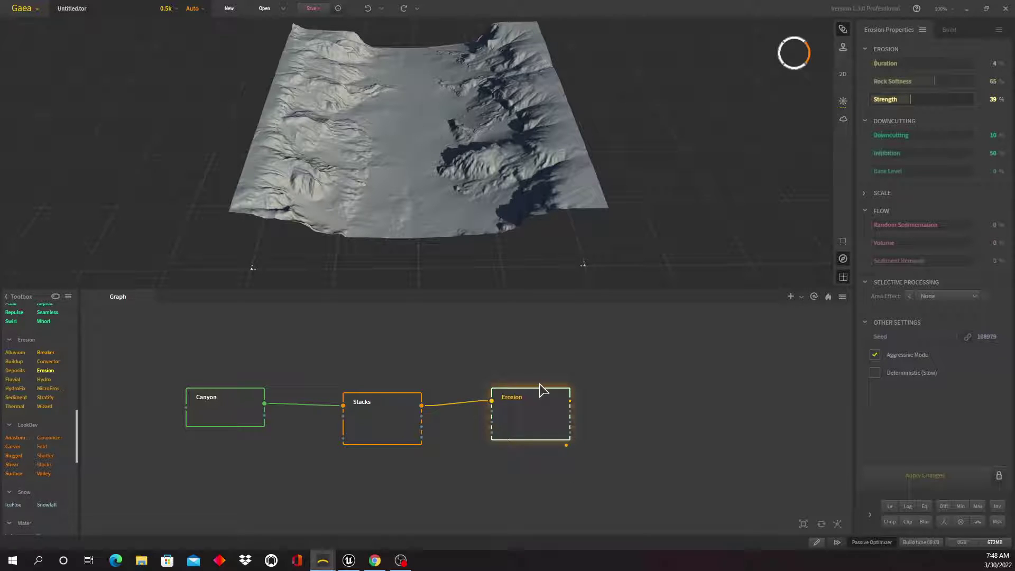
{"action": "left_click", "coordinate": [954, 28]}
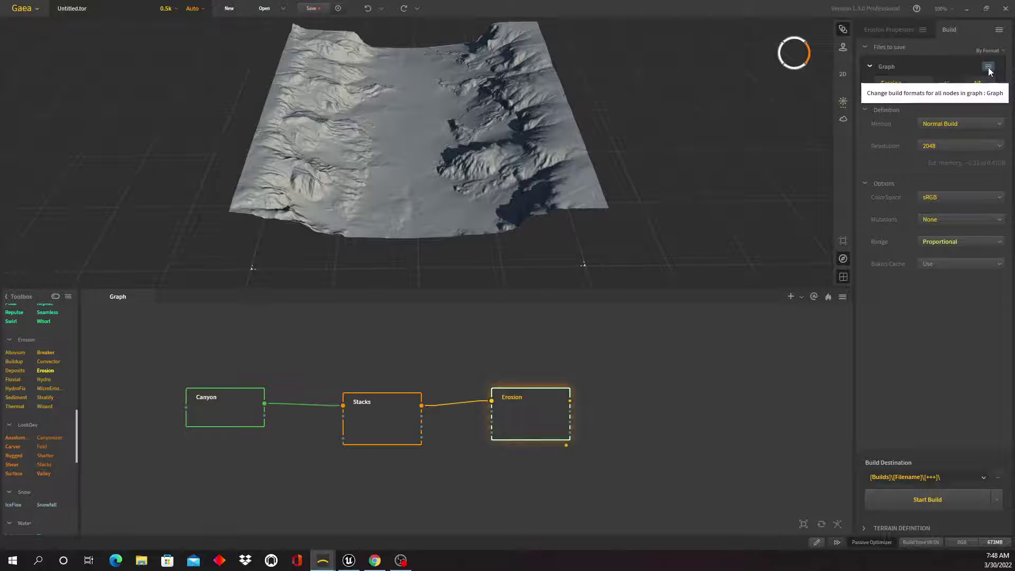
{"action": "left_click", "coordinate": [989, 68]}
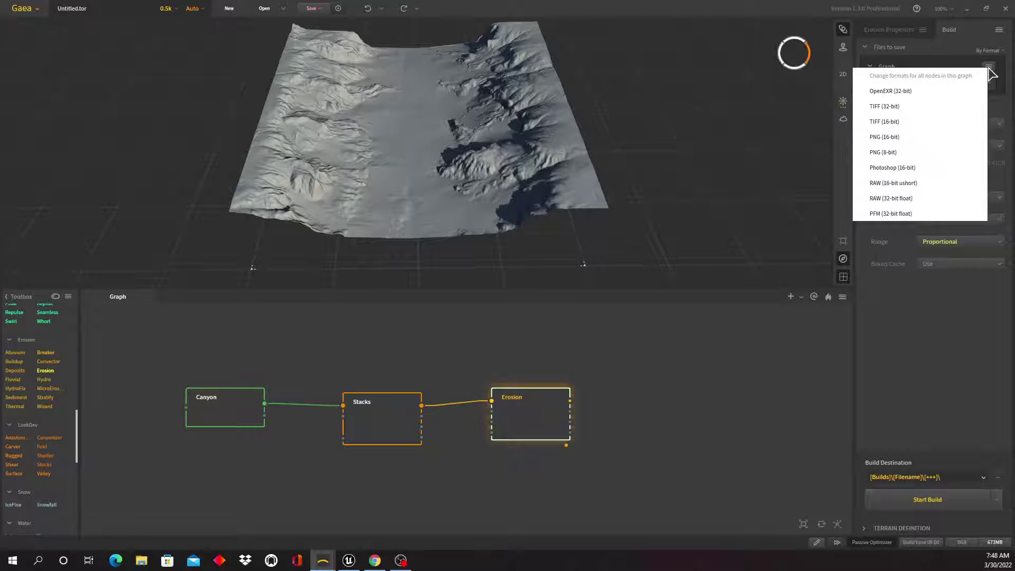
{"action": "left_click", "coordinate": [898, 142]}
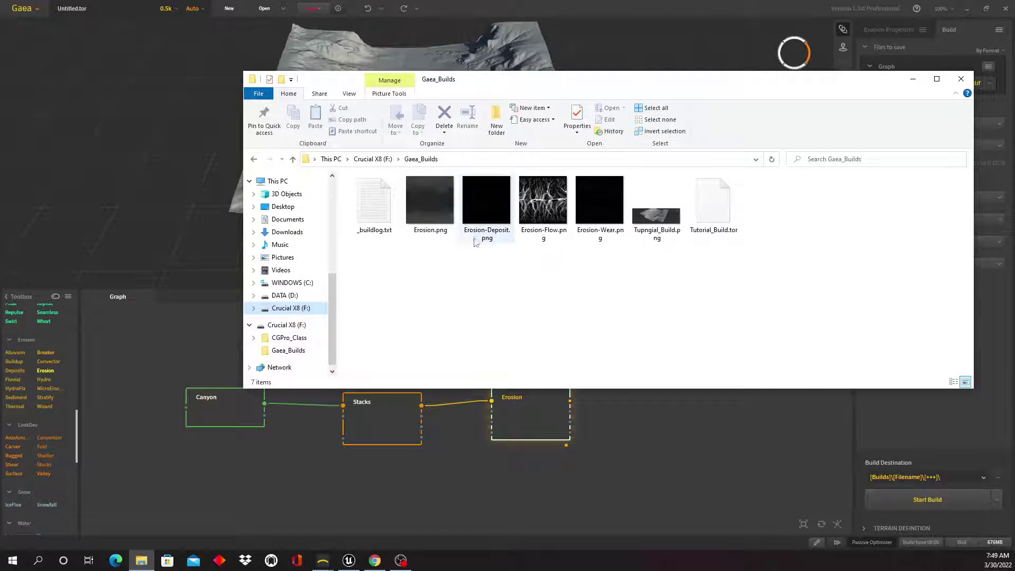
Step: Open Erosion.png from the Gaea_Builds folder in Photos
{"action": "double_click", "coordinate": [433, 199]}
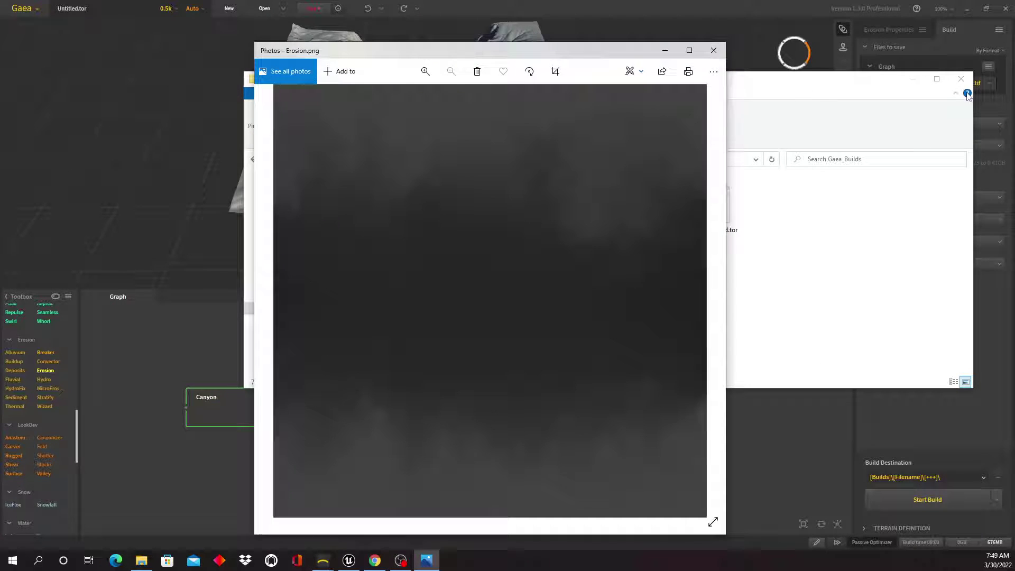
Step: Minimize File Explorer and move Photos aside and back to inspect Erosion.png
{"action": "left_click", "coordinate": [912, 79]}
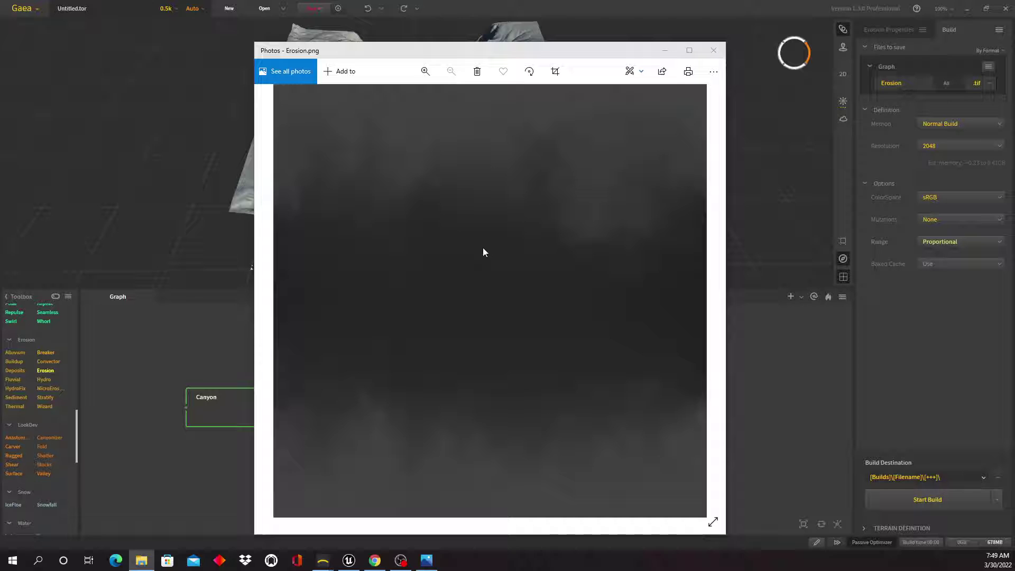
{"action": "left_click_drag", "start_coordinate": [598, 51], "coordinate": [942, 39]}
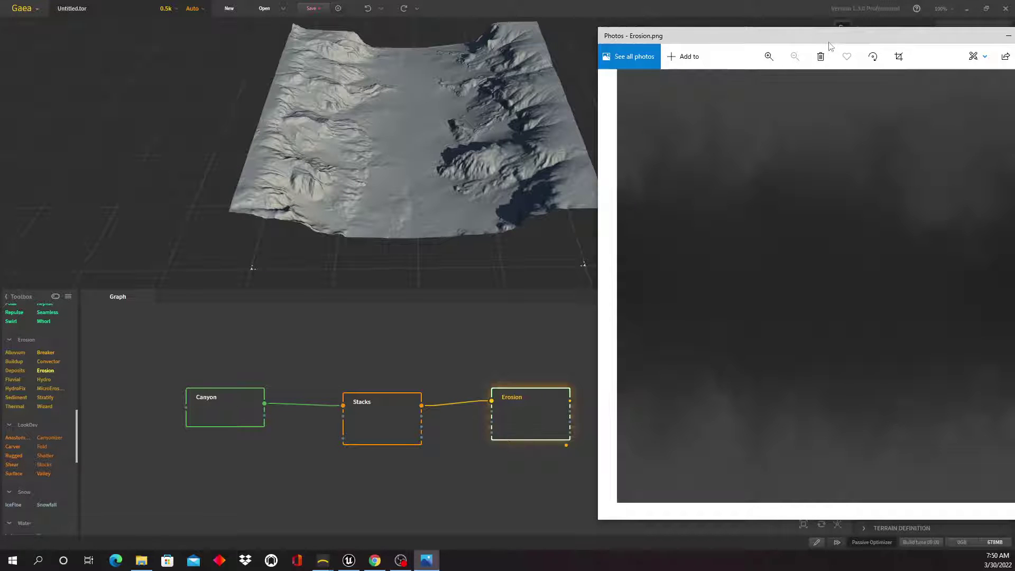
{"action": "left_click_drag", "start_coordinate": [828, 44], "coordinate": [479, 47]}
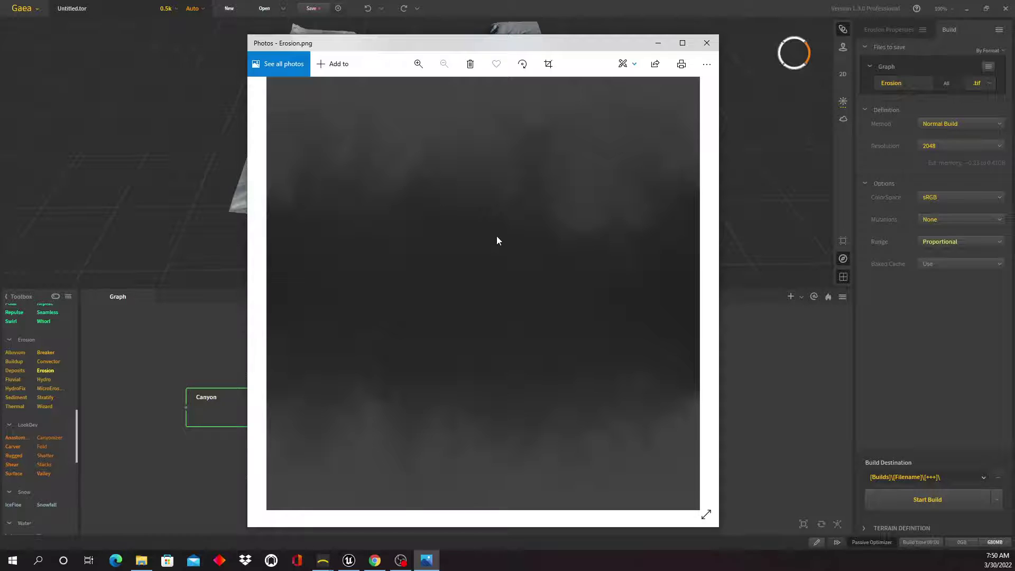
Step: Close Photos and switch all nodes' build output format to PNG (16-bit)
{"action": "left_click", "coordinate": [708, 45]}
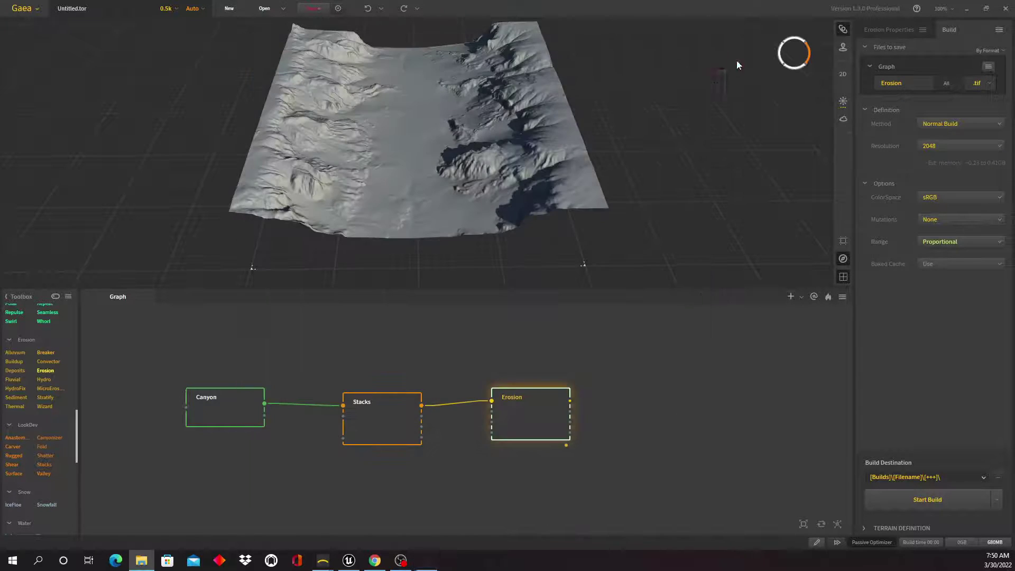
{"action": "left_click", "coordinate": [987, 66]}
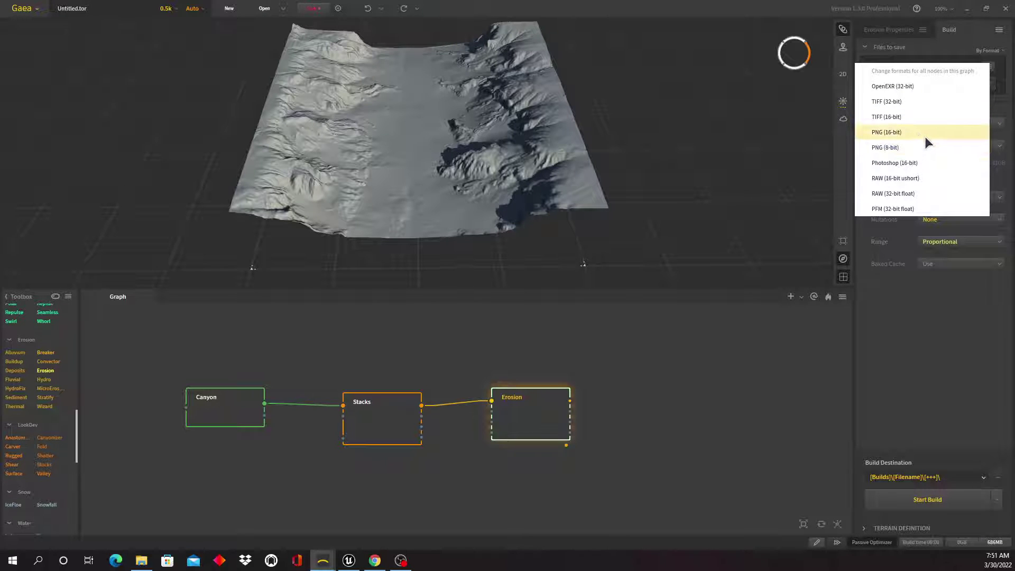
{"action": "left_click", "coordinate": [925, 134]}
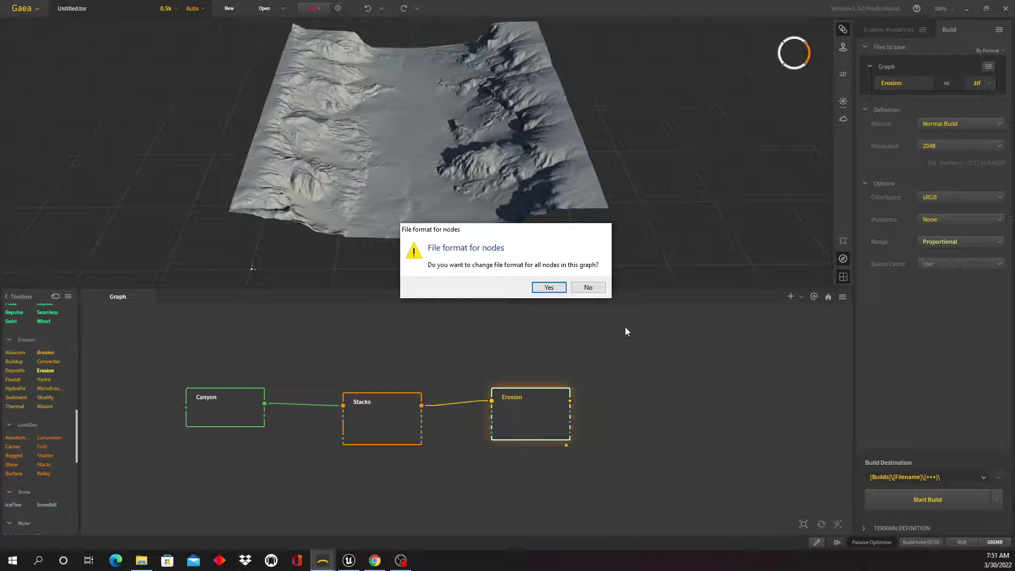
{"action": "left_click", "coordinate": [549, 287]}
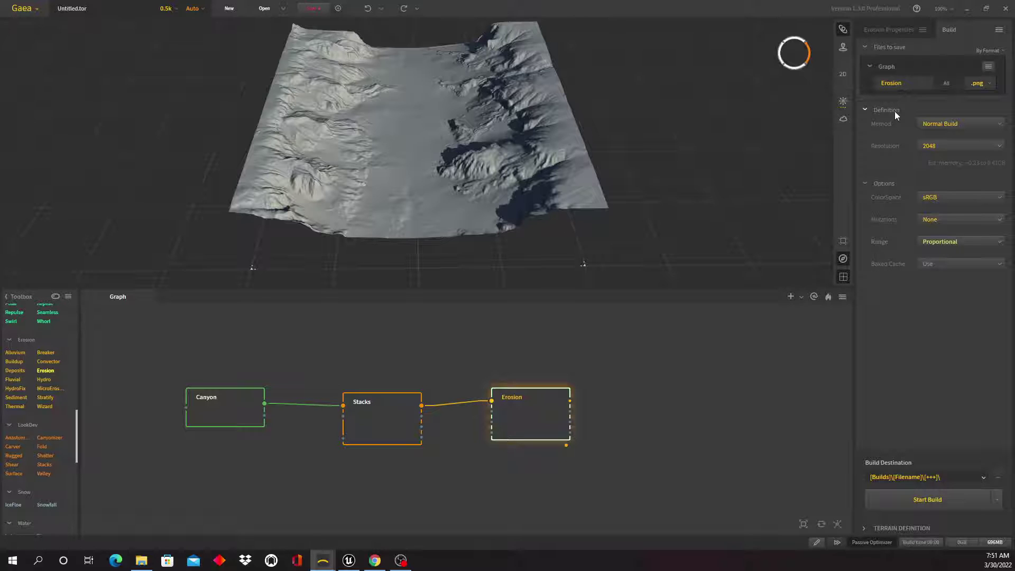
Step: Keep Normal Build as the build method and browse the resolution list, leaving 2048
{"action": "left_click", "coordinate": [1001, 124]}
{"action": "left_click", "coordinate": [950, 126]}
{"action": "left_click", "coordinate": [981, 124]}
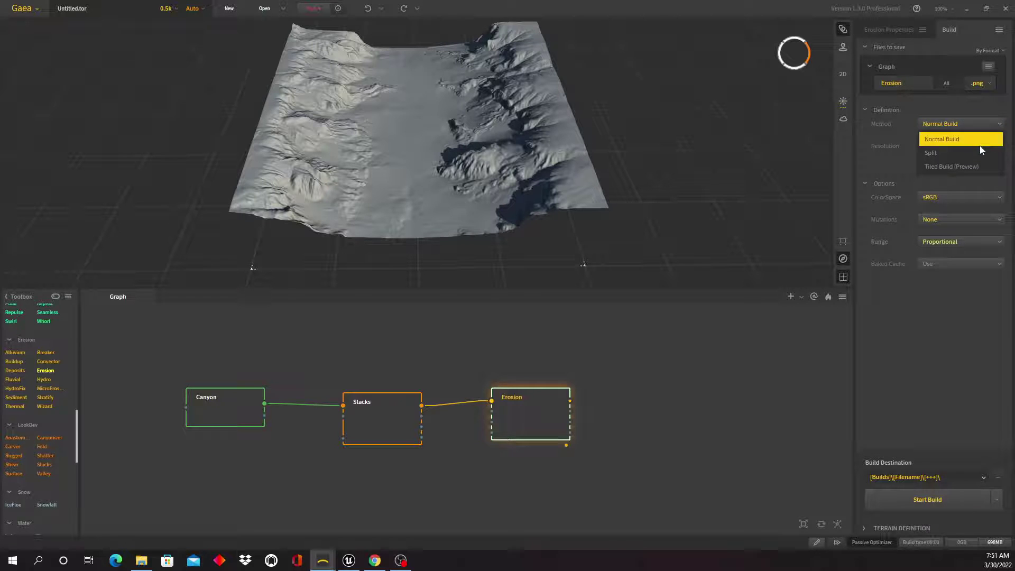
{"action": "left_click", "coordinate": [981, 178]}
{"action": "left_click", "coordinate": [983, 125]}
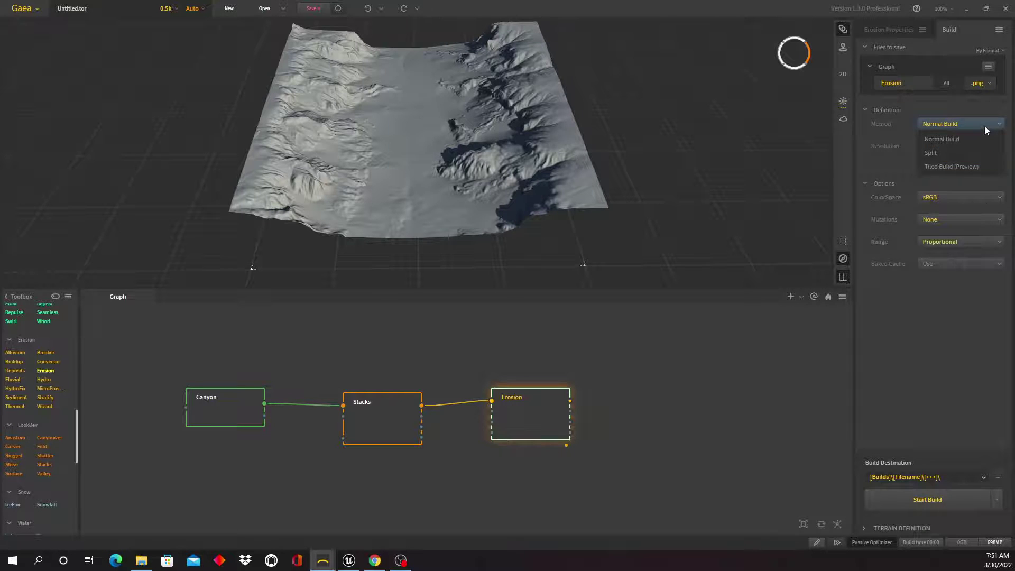
{"action": "left_click", "coordinate": [984, 124]}
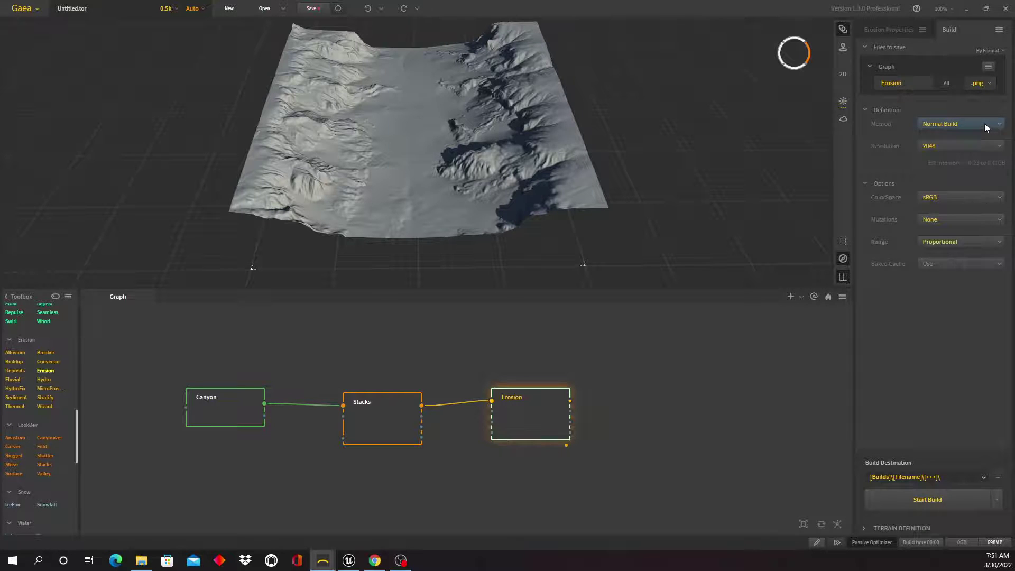
{"action": "left_click", "coordinate": [992, 150]}
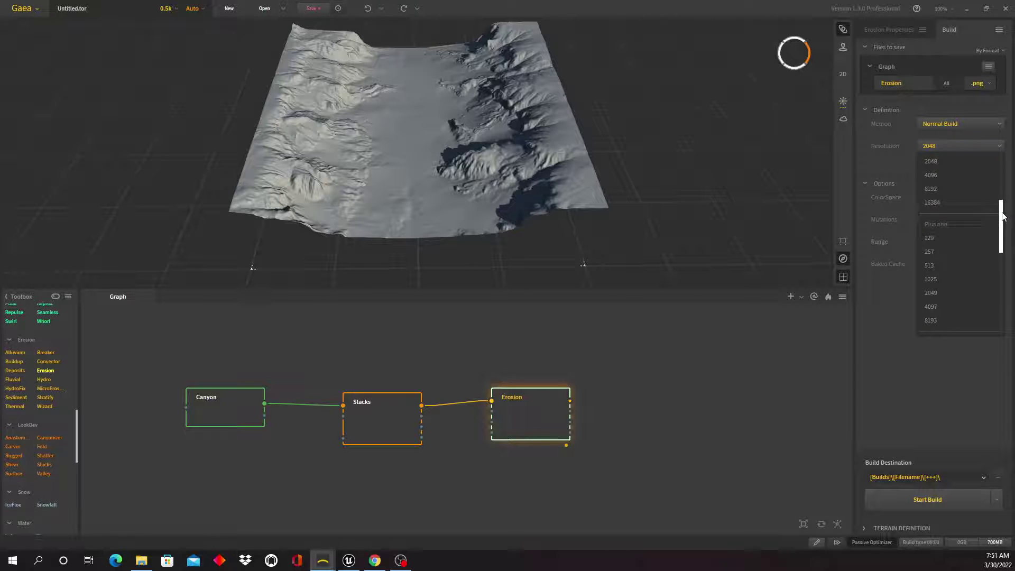
{"action": "left_click_drag", "start_coordinate": [1003, 216], "coordinate": [1005, 165]}
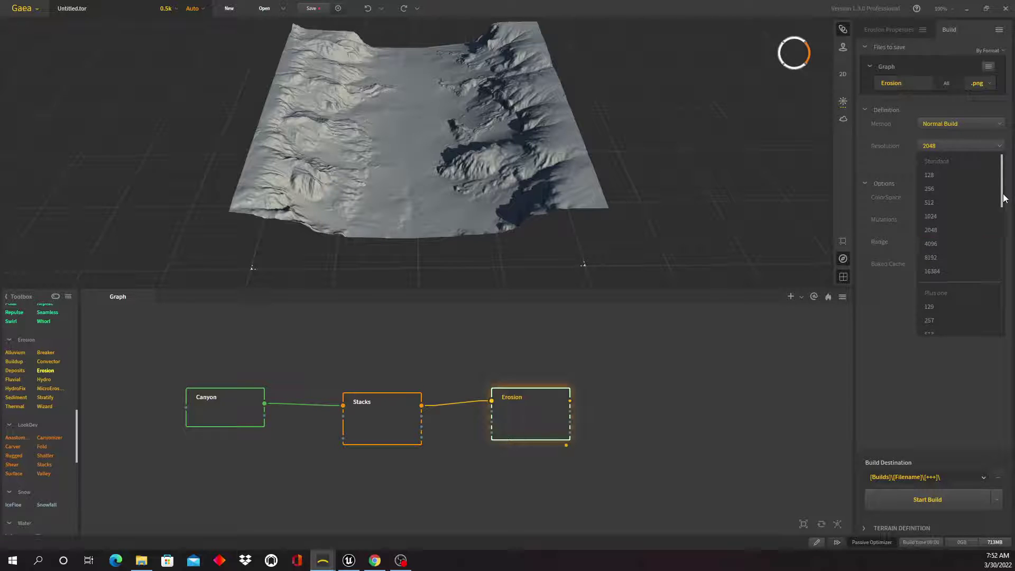
Step: Scroll the Resolution list down to the Unreal sizes and choose 4033 instead of 2048
{"action": "left_click_drag", "start_coordinate": [1004, 200], "coordinate": [1011, 346]}
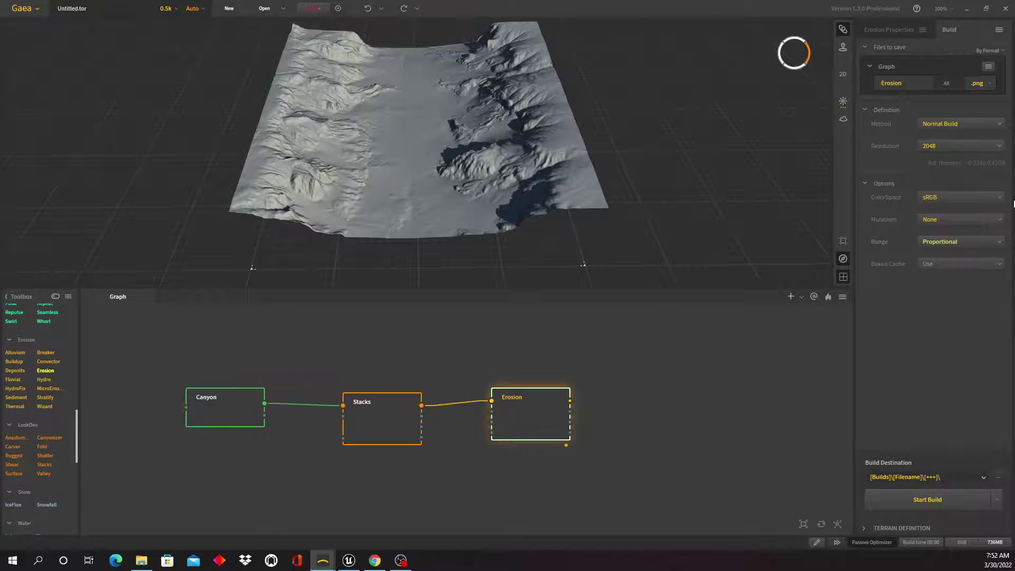
{"action": "left_click", "coordinate": [1009, 251]}
{"action": "left_click", "coordinate": [1004, 148]}
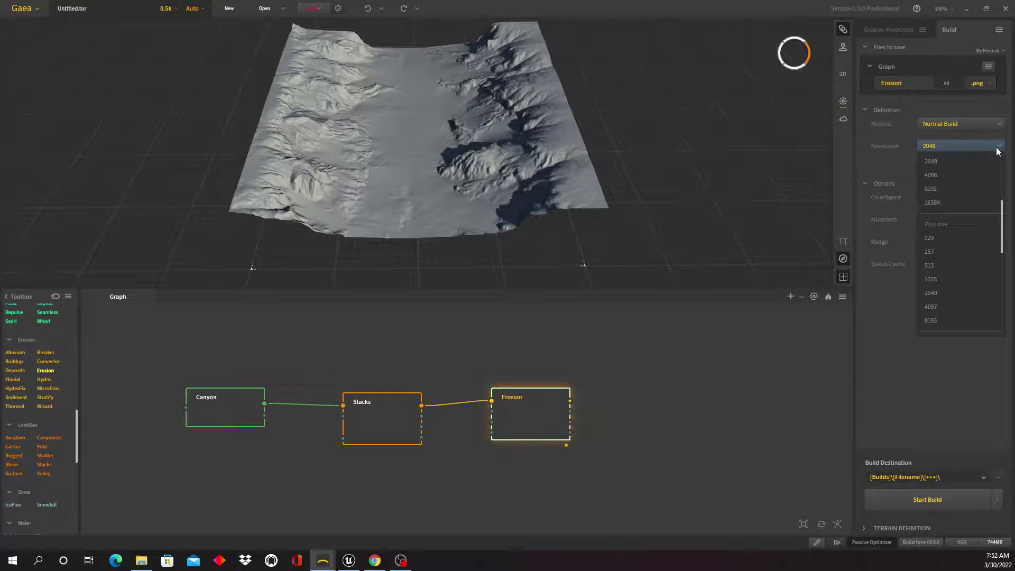
{"action": "left_click_drag", "start_coordinate": [1003, 222], "coordinate": [1002, 330]}
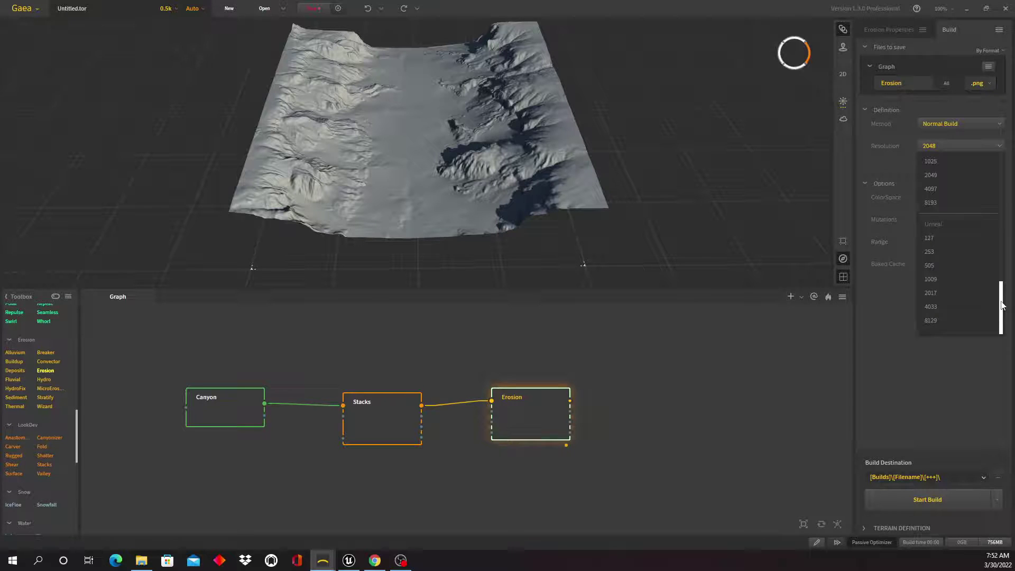
{"action": "left_click_drag", "start_coordinate": [1002, 305], "coordinate": [1001, 180]}
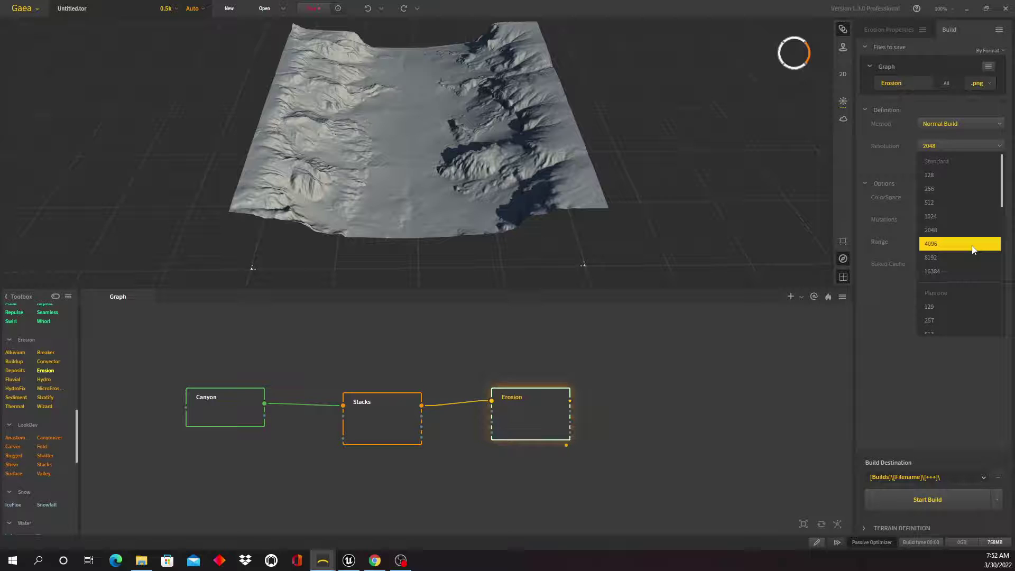
{"action": "left_click_drag", "start_coordinate": [1004, 200], "coordinate": [1003, 359]}
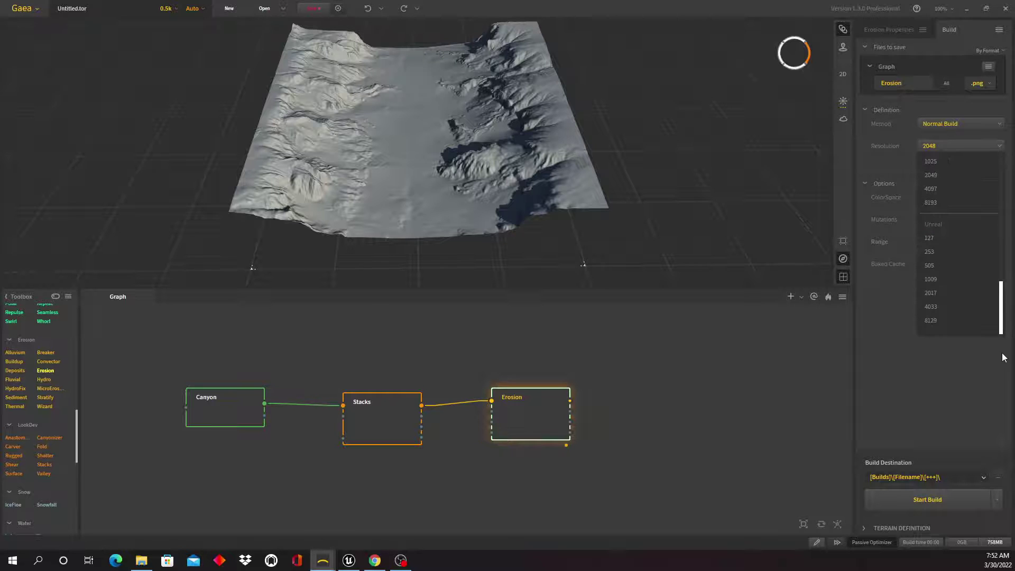
{"action": "left_click", "coordinate": [940, 311]}
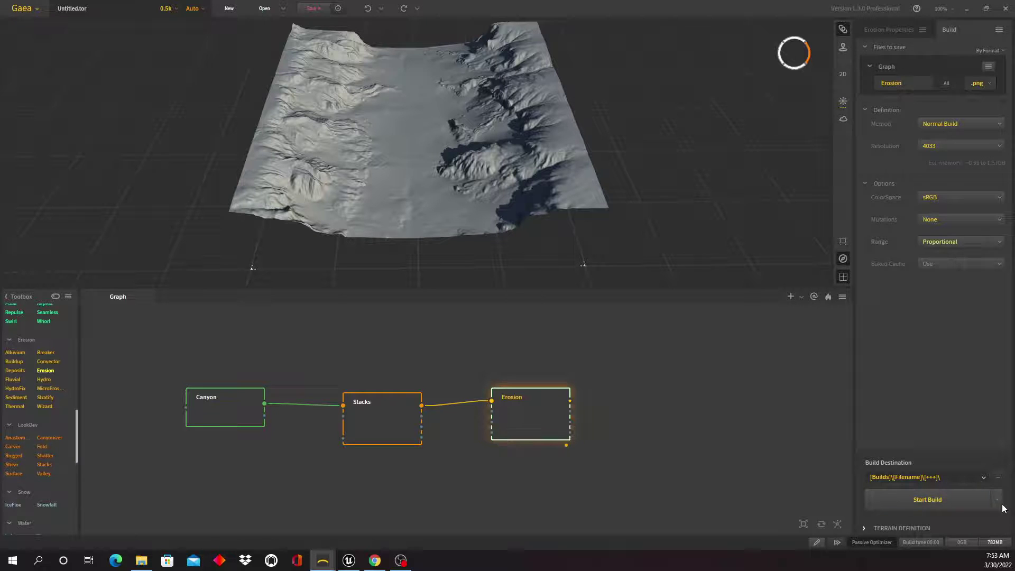
Step: Create a Tutorial_2 folder in F:\Gaea_Builds and select it as the build destination
{"action": "left_click", "coordinate": [996, 478]}
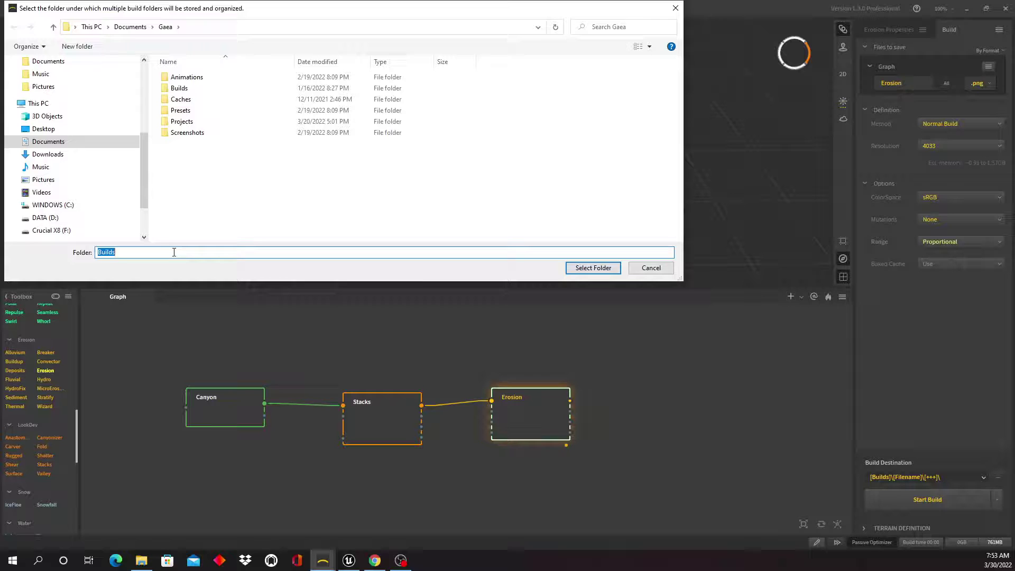
{"action": "left_click", "coordinate": [68, 231]}
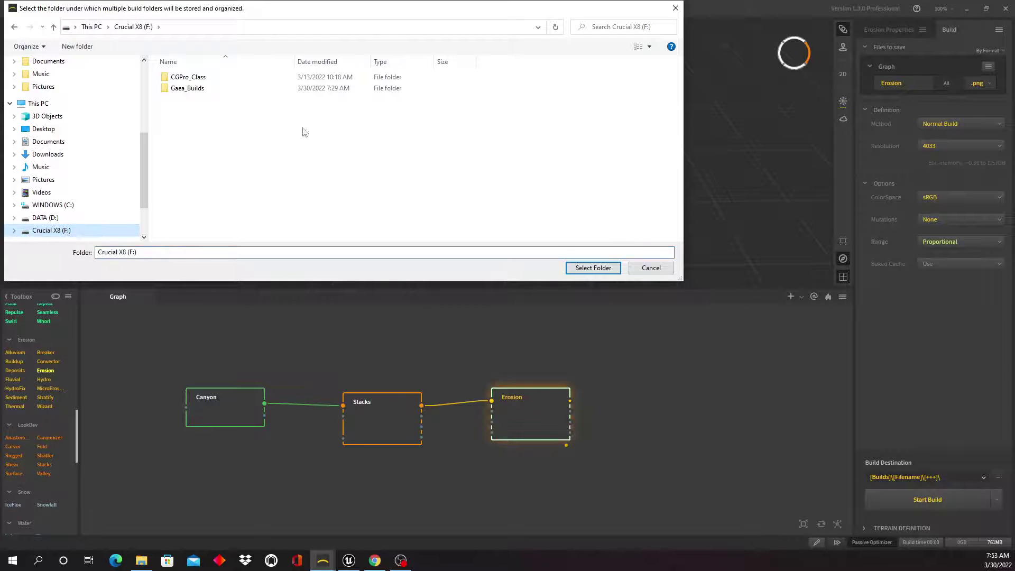
{"action": "left_click", "coordinate": [207, 92]}
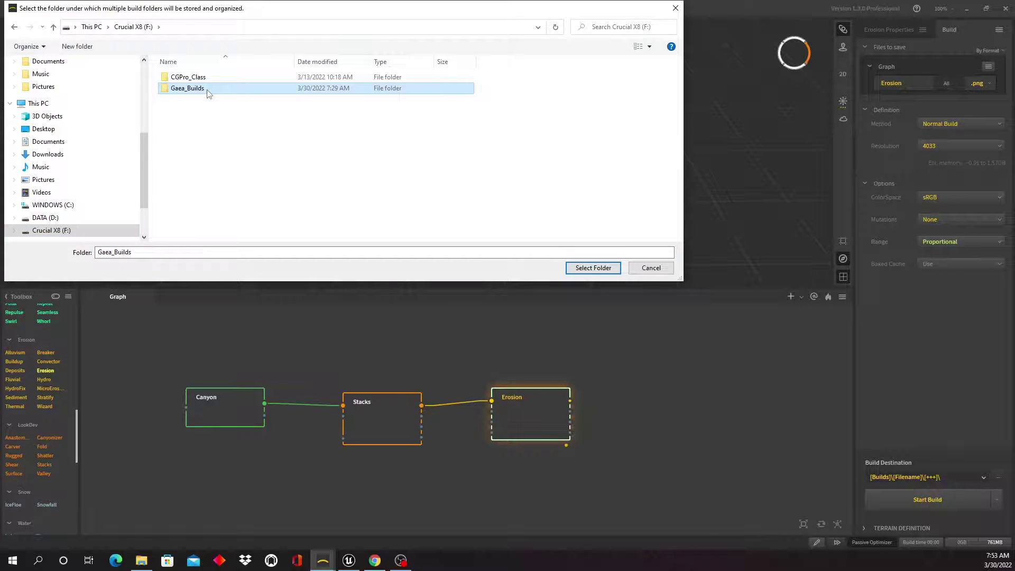
{"action": "double_click", "coordinate": [207, 91]}
{"action": "right_click", "coordinate": [199, 142]}
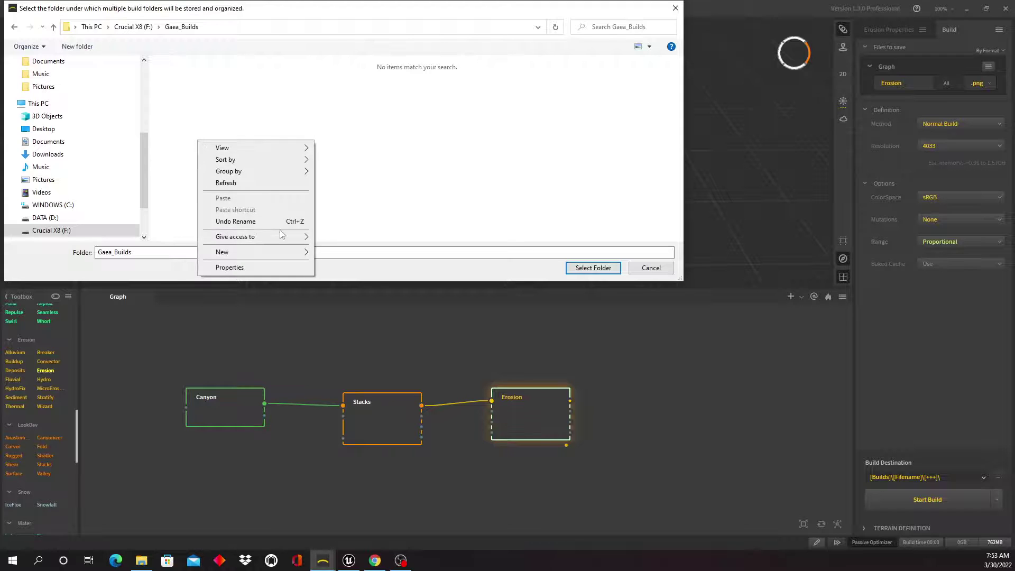
{"action": "mouse_move", "coordinate": [275, 252]}
{"action": "left_click", "coordinate": [362, 255]}
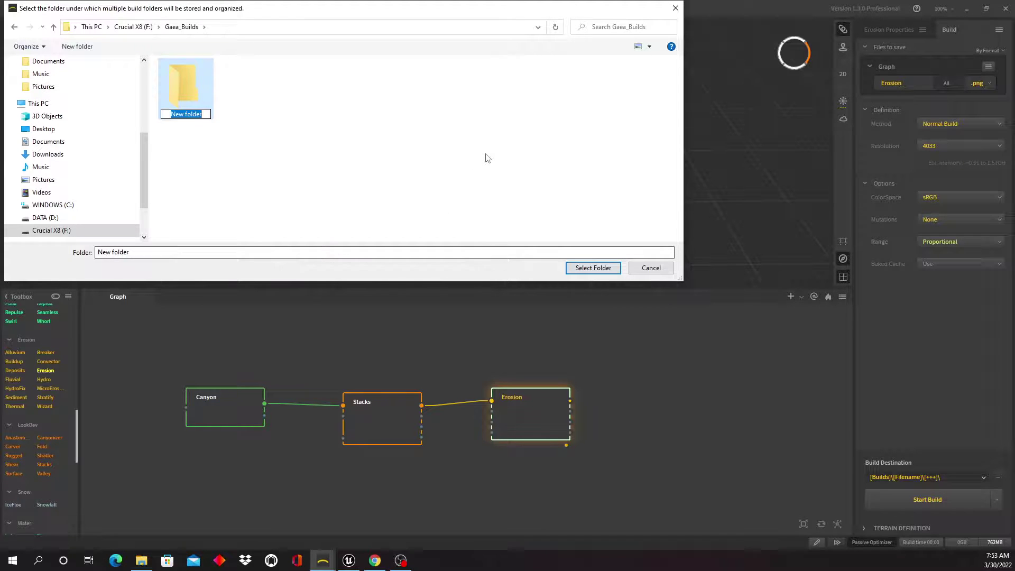
{"action": "type", "text": "Tut"}
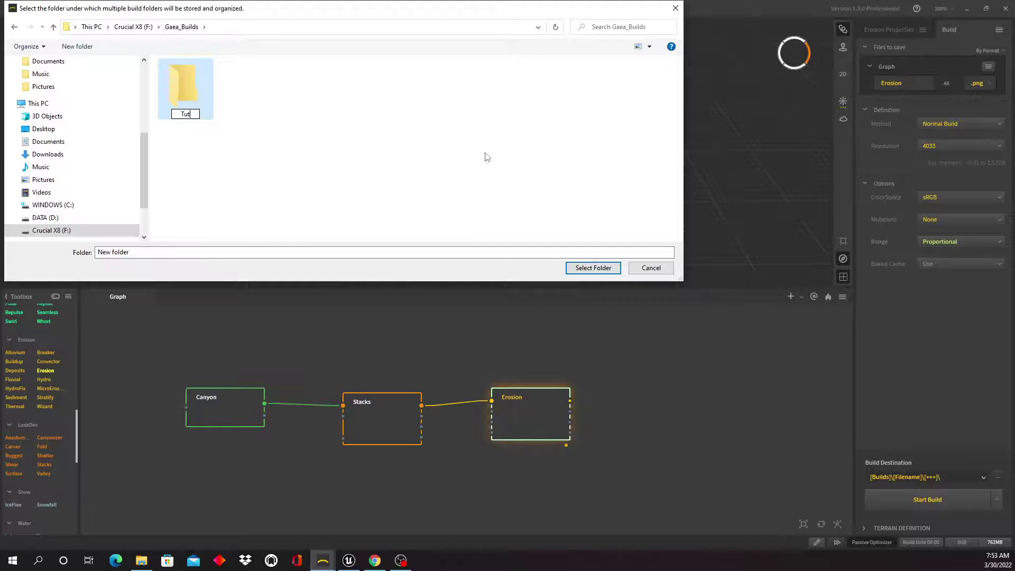
{"action": "type", "text": "orial_2"}
{"action": "key", "text": "Return"}
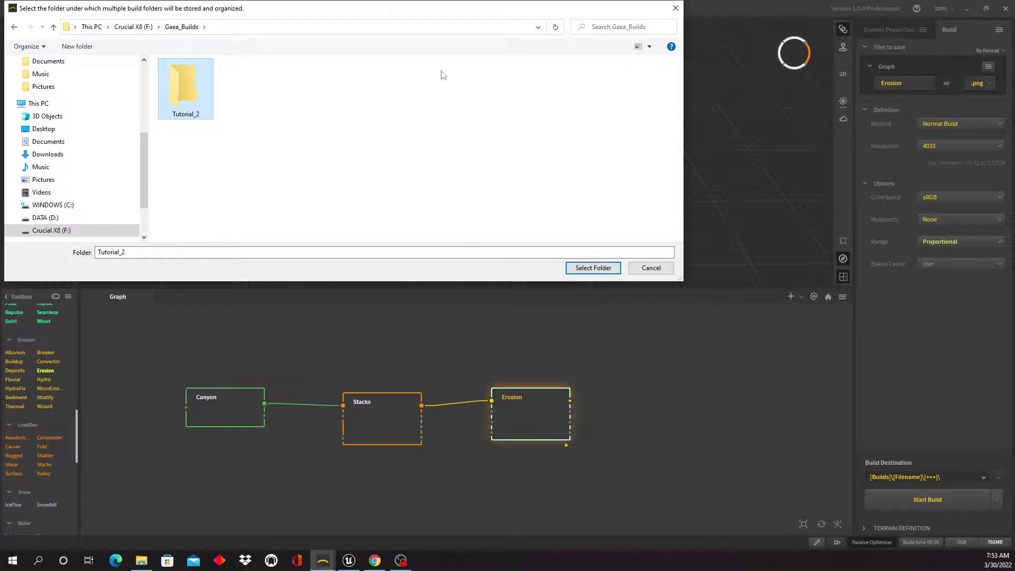
{"action": "left_click", "coordinate": [593, 268]}
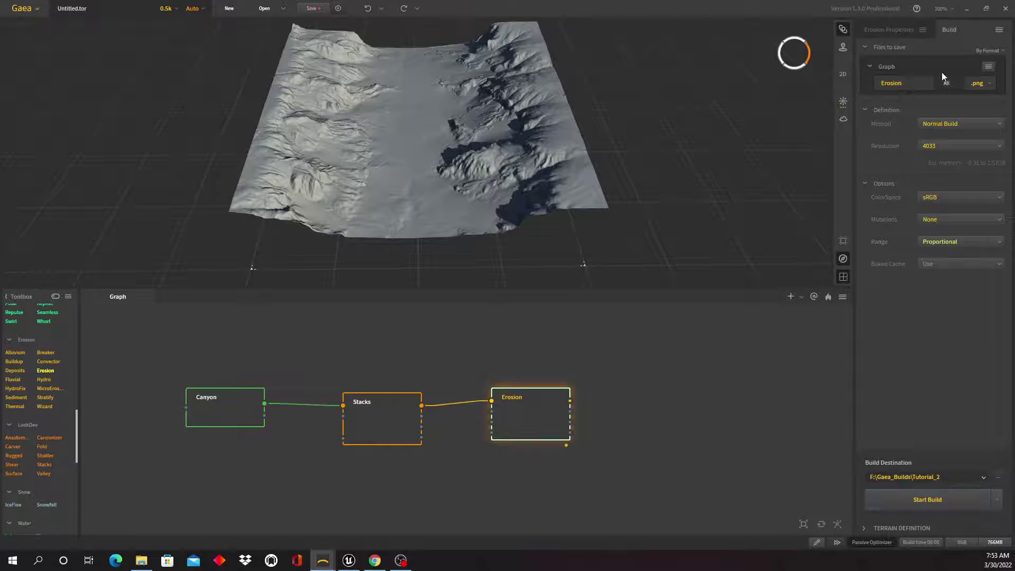
Step: Save the terrain project as Tutorial_2.tor inside Gaea_Builds\Tutorial_2
{"action": "left_click", "coordinate": [308, 9]}
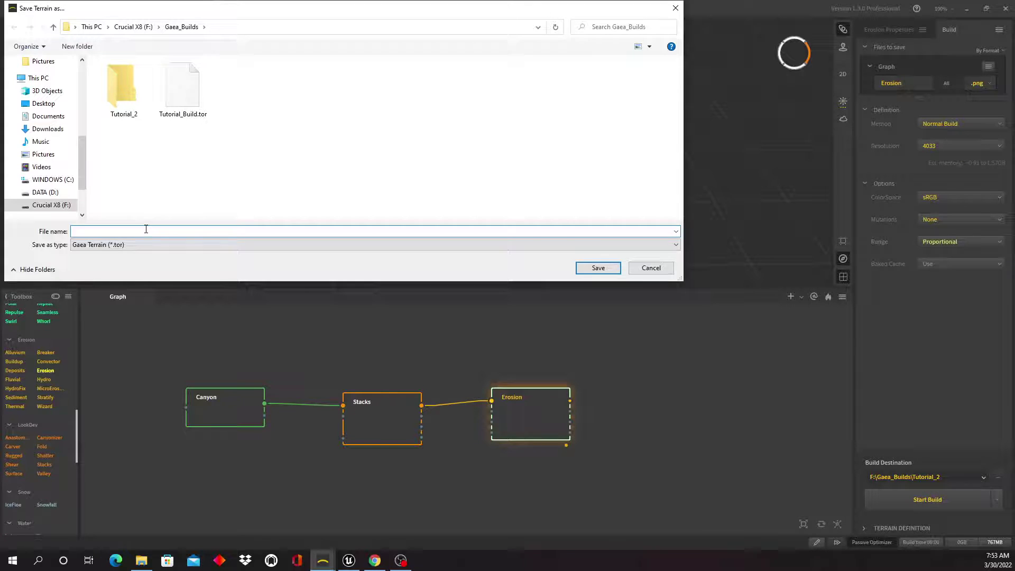
{"action": "type", "text": "Tutori"}
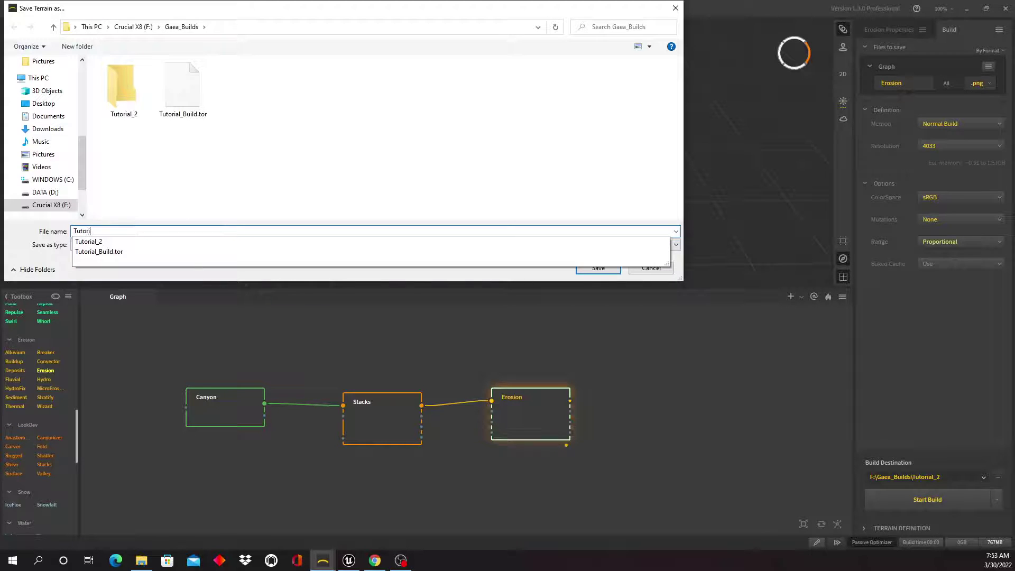
{"action": "type", "text": "al_2"}
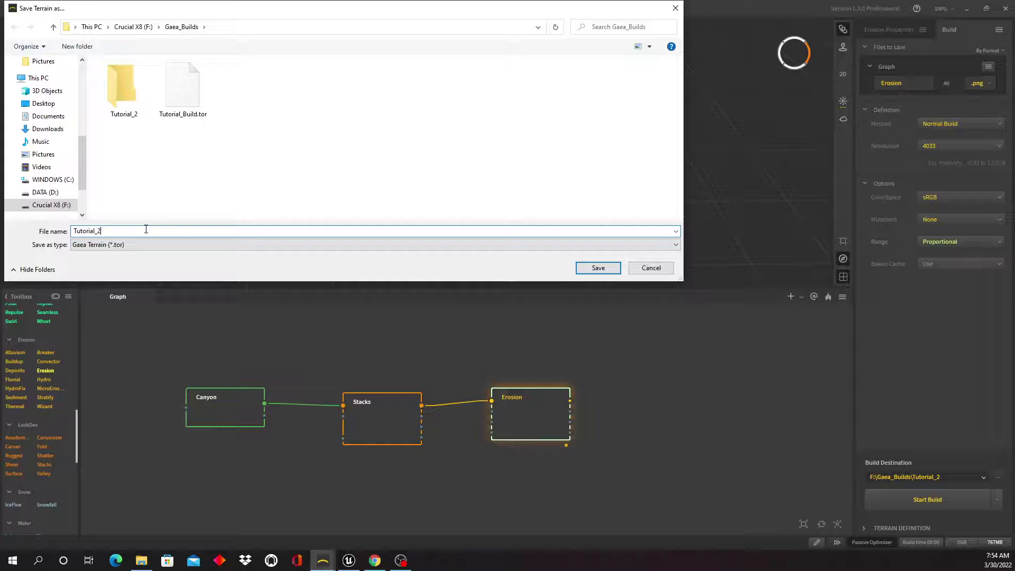
{"action": "key", "text": "Return"}
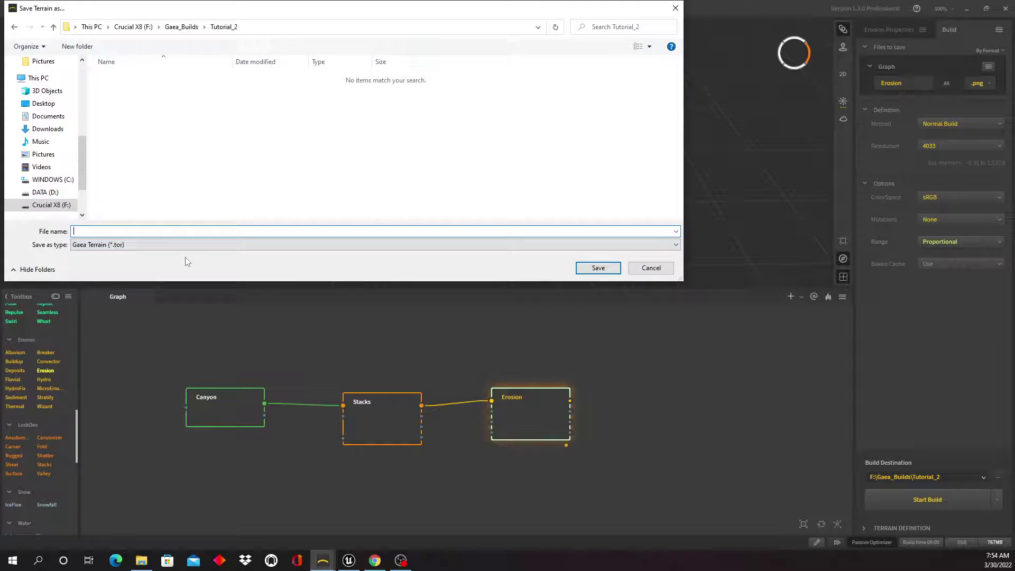
{"action": "type", "text": "Tutorial_2"}
{"action": "left_click", "coordinate": [604, 266]}
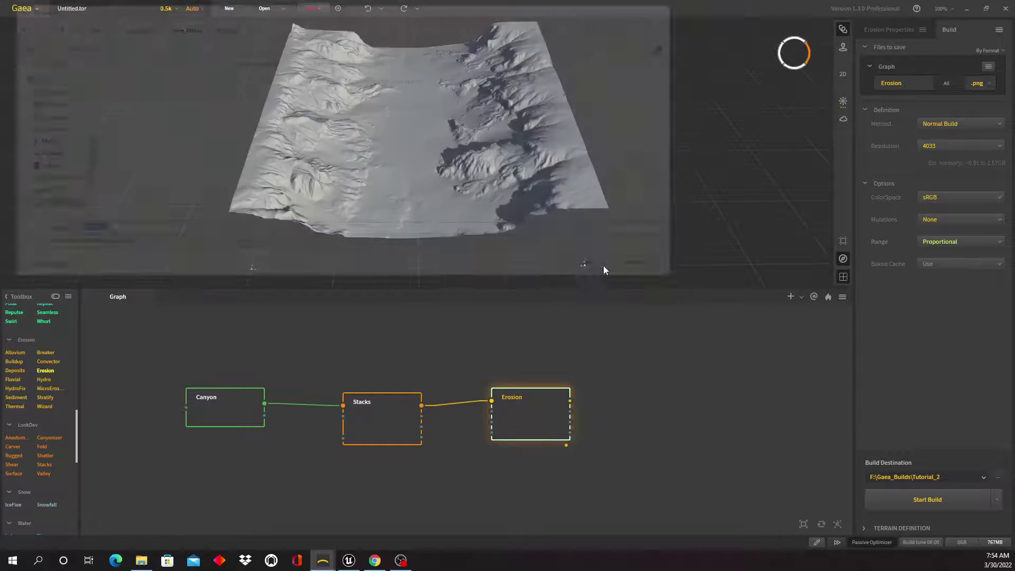
Step: Start the 4033 × 4033 build and move the build progress window aside
{"action": "left_click", "coordinate": [935, 499]}
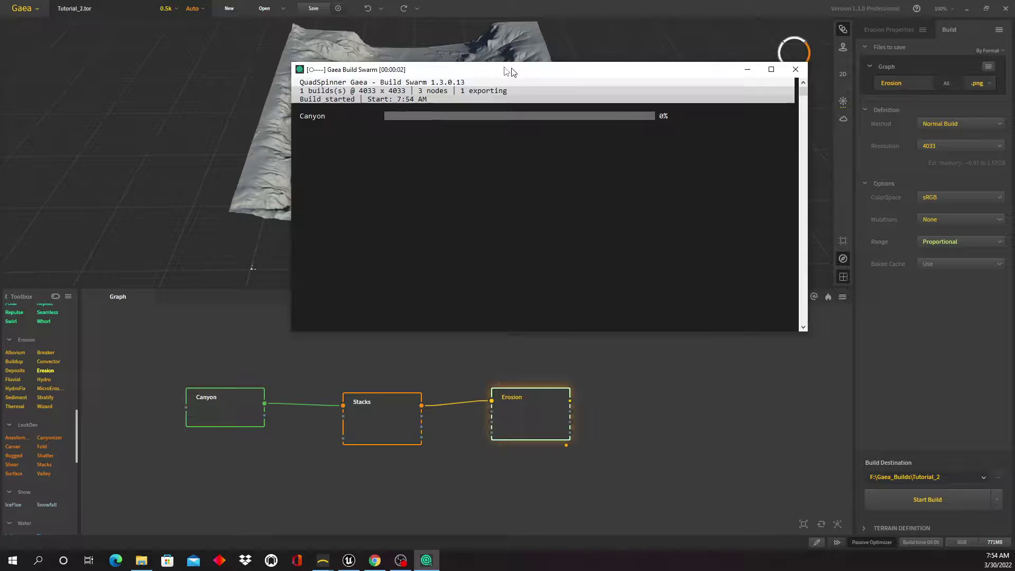
{"action": "left_click_drag", "start_coordinate": [509, 72], "coordinate": [465, 66]}
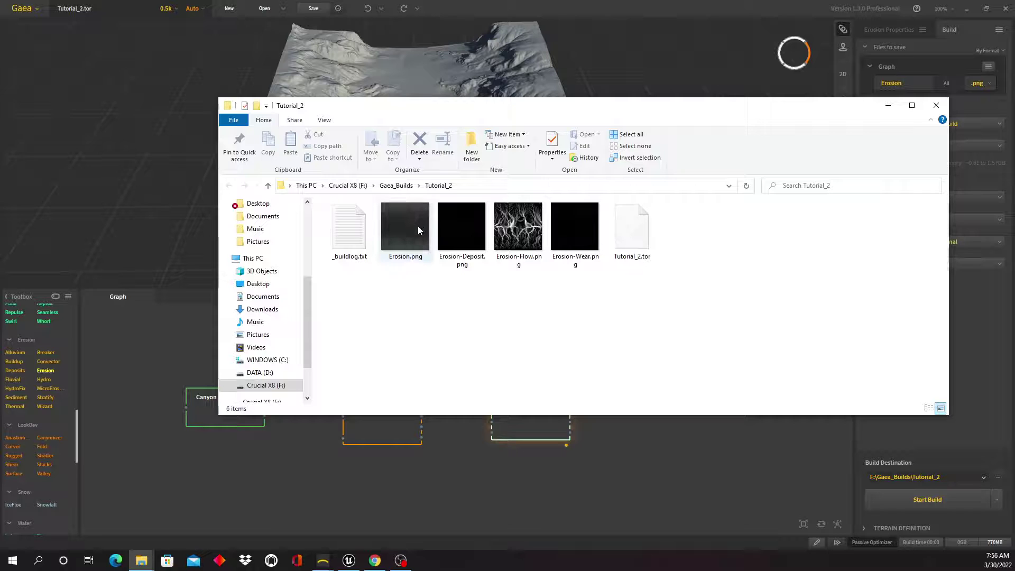
{"action": "mouse_move", "coordinate": [414, 231]}
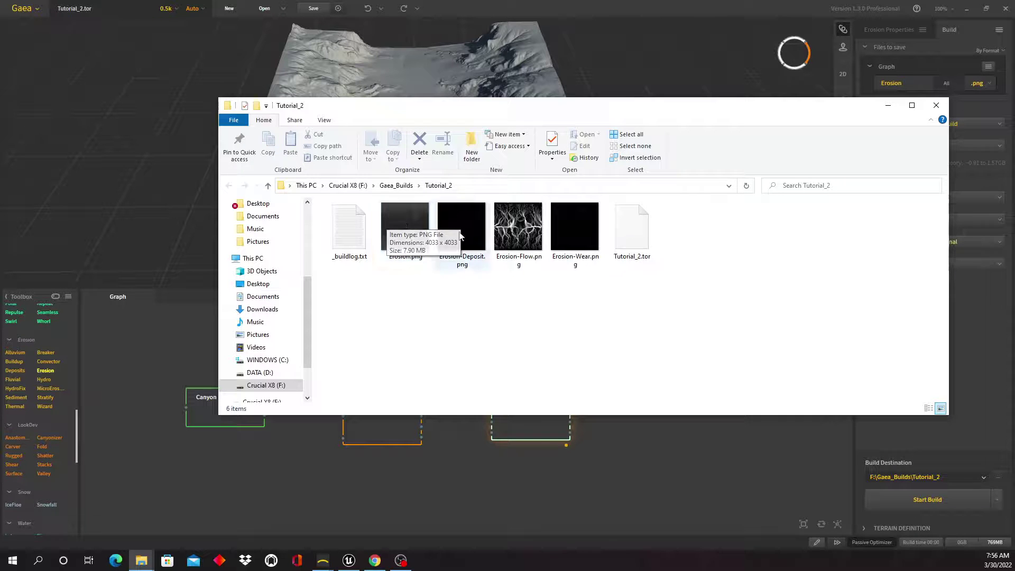
{"action": "key", "text": "alt+F4"}
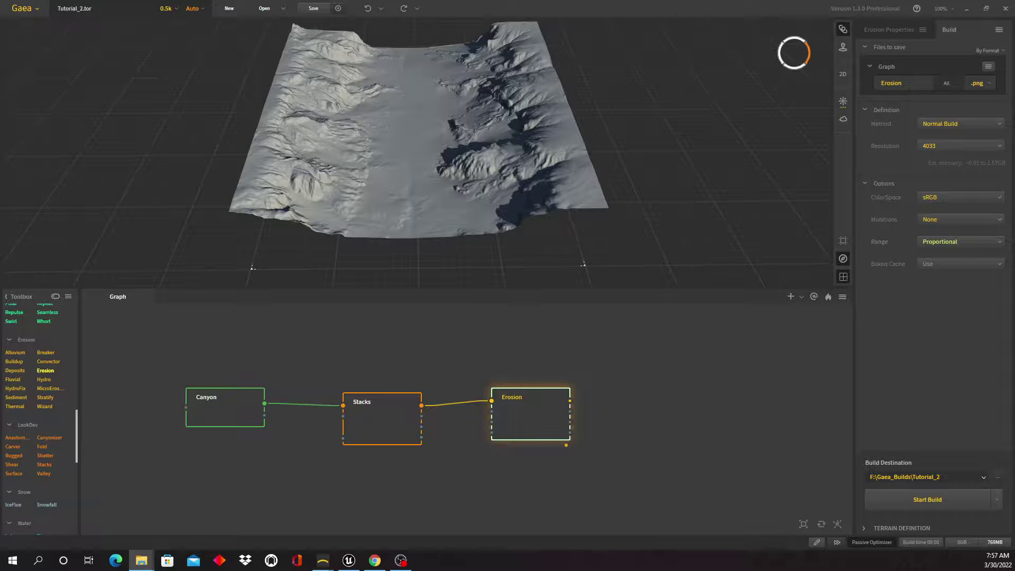
Step: Close Gaea, maximize the Unreal Editor, and tilt the Landscape_2 viewport camera downward
{"action": "left_click", "coordinate": [1004, 10]}
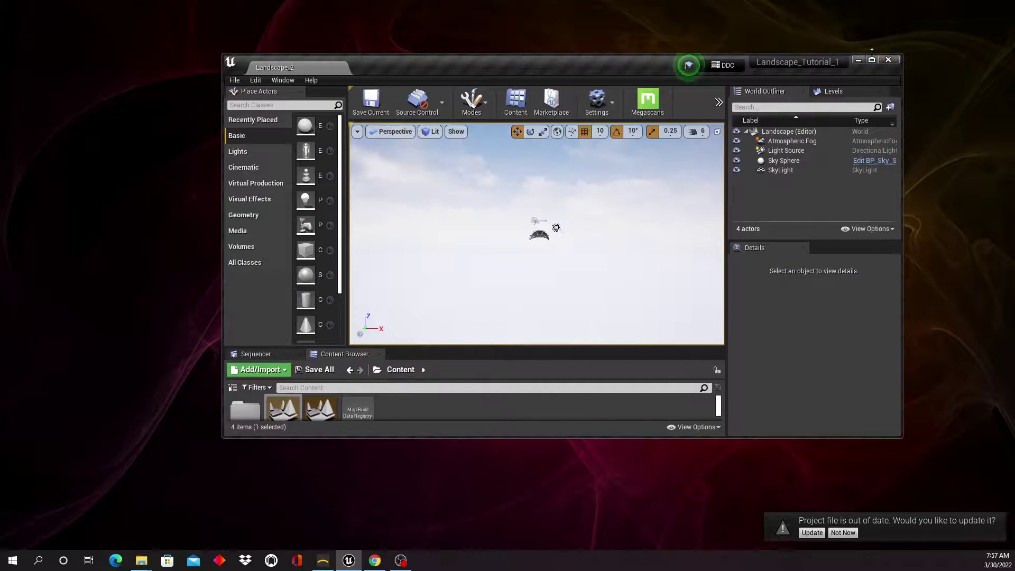
{"action": "left_click", "coordinate": [871, 59]}
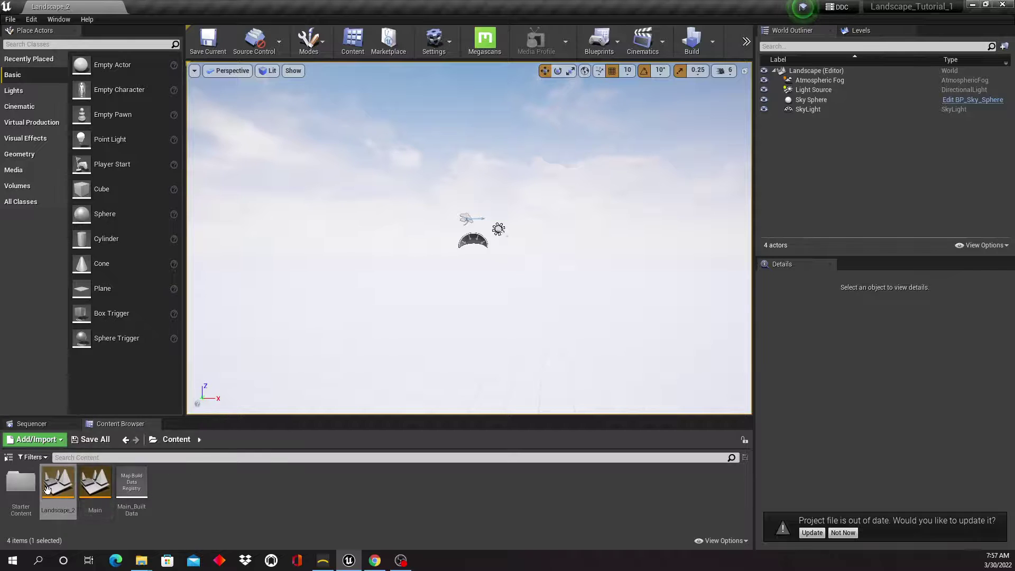
{"action": "right_click_drag", "start_coordinate": [484, 342], "coordinate": [430, 306]}
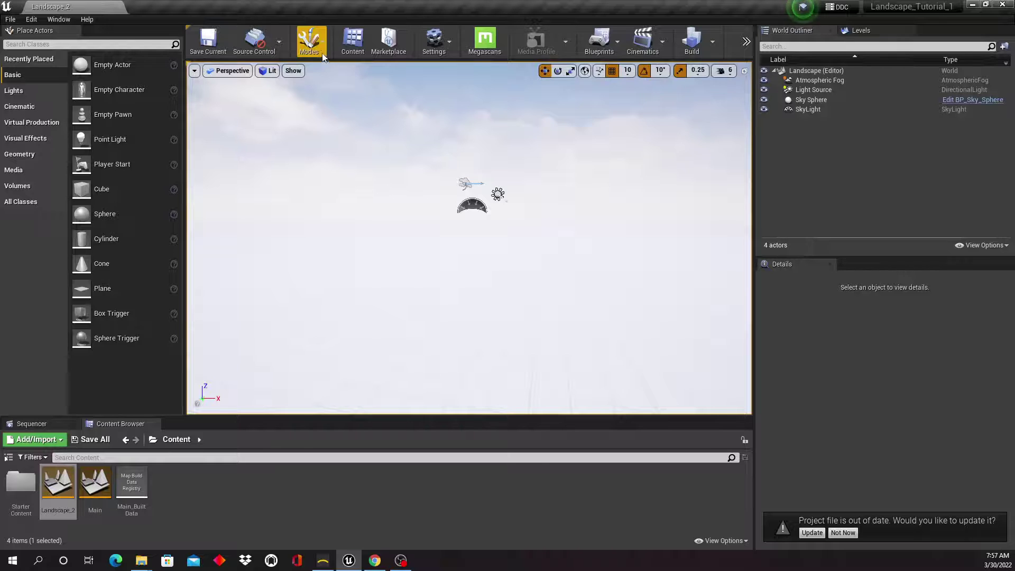
Step: Switch to Landscape mode and choose Import from File with Enable Edit Layers ticked
{"action": "left_click", "coordinate": [309, 40]}
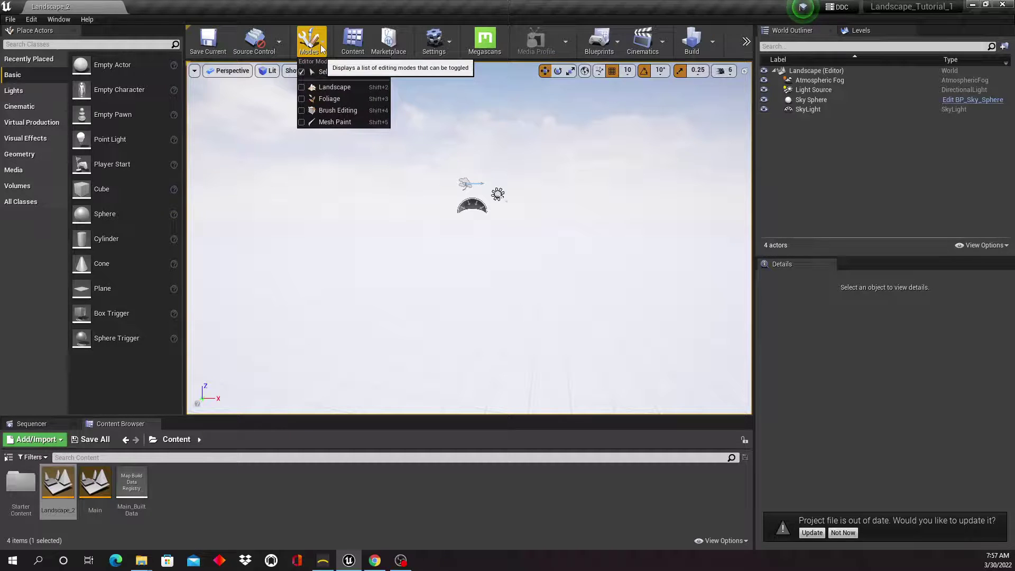
{"action": "left_click", "coordinate": [325, 87]}
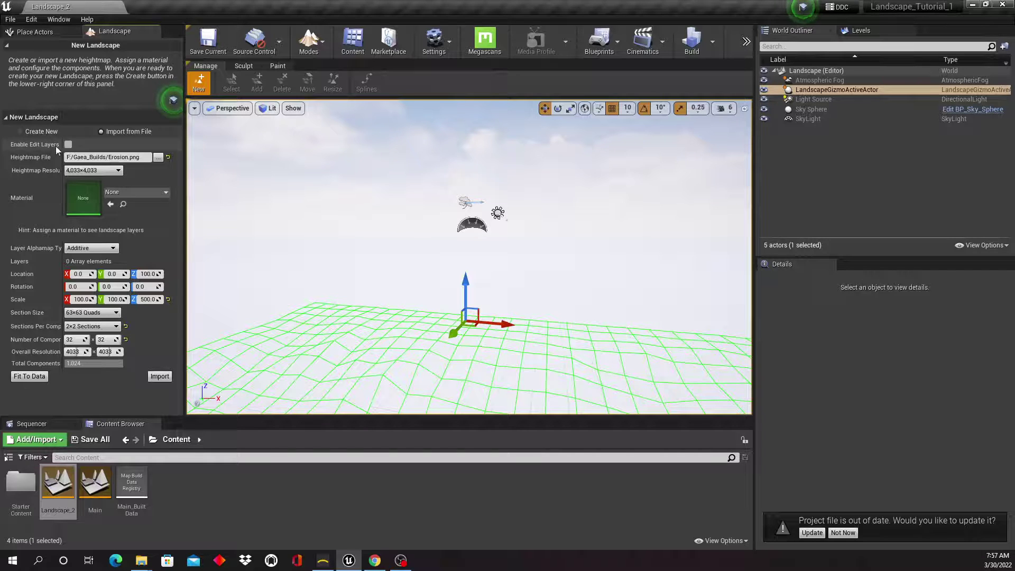
{"action": "left_click", "coordinate": [20, 131]}
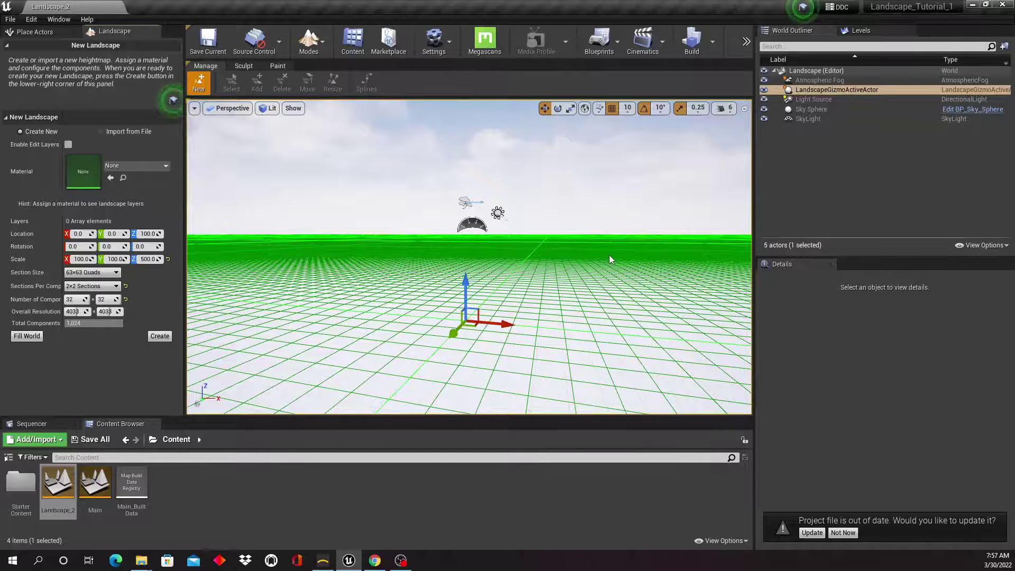
{"action": "left_click", "coordinate": [101, 132]}
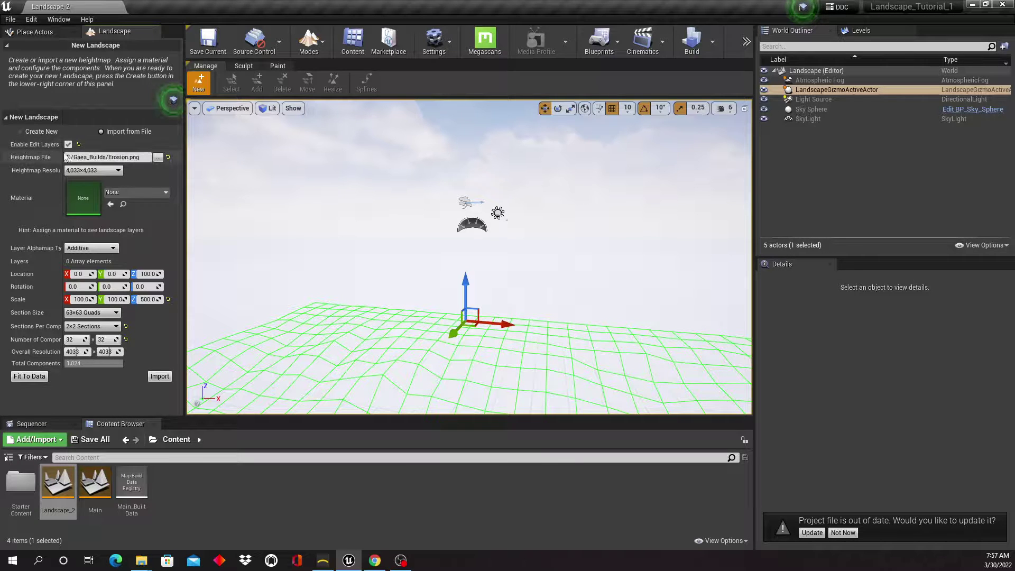
{"action": "left_click", "coordinate": [68, 145]}
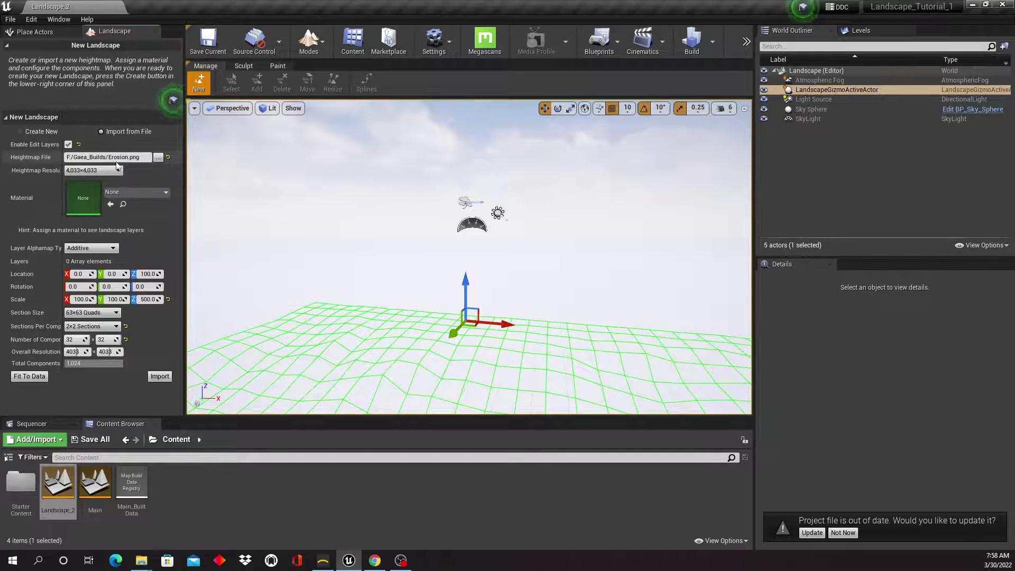
{"action": "right_click_drag", "start_coordinate": [358, 240], "coordinate": [253, 209]}
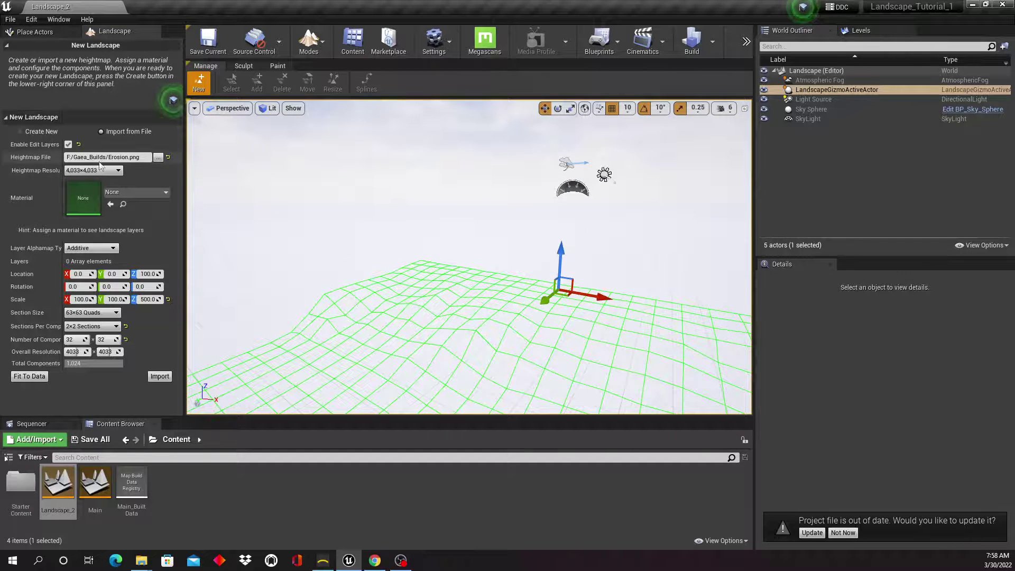
{"action": "left_click", "coordinate": [159, 158]}
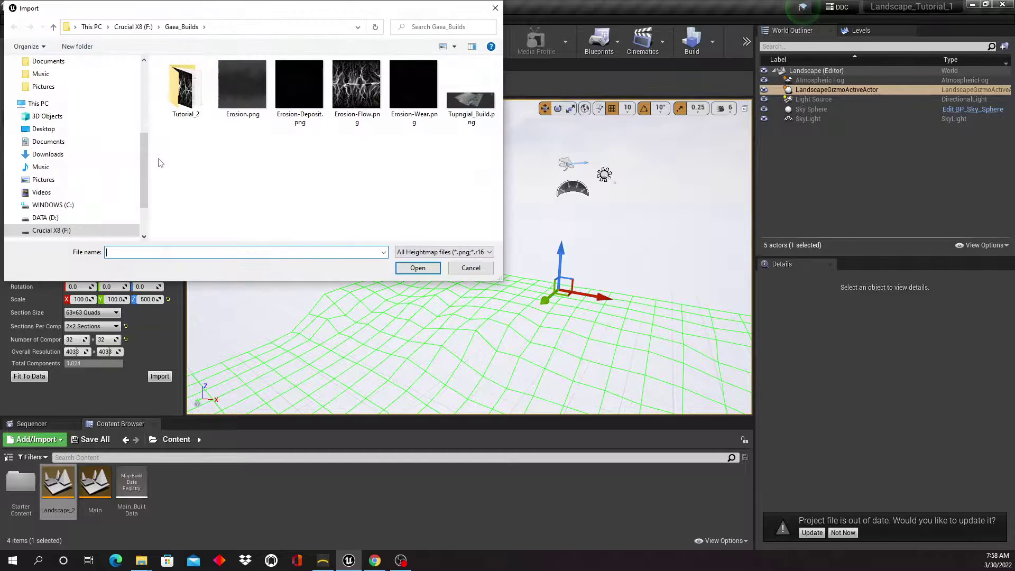
{"action": "double_click", "coordinate": [201, 92]}
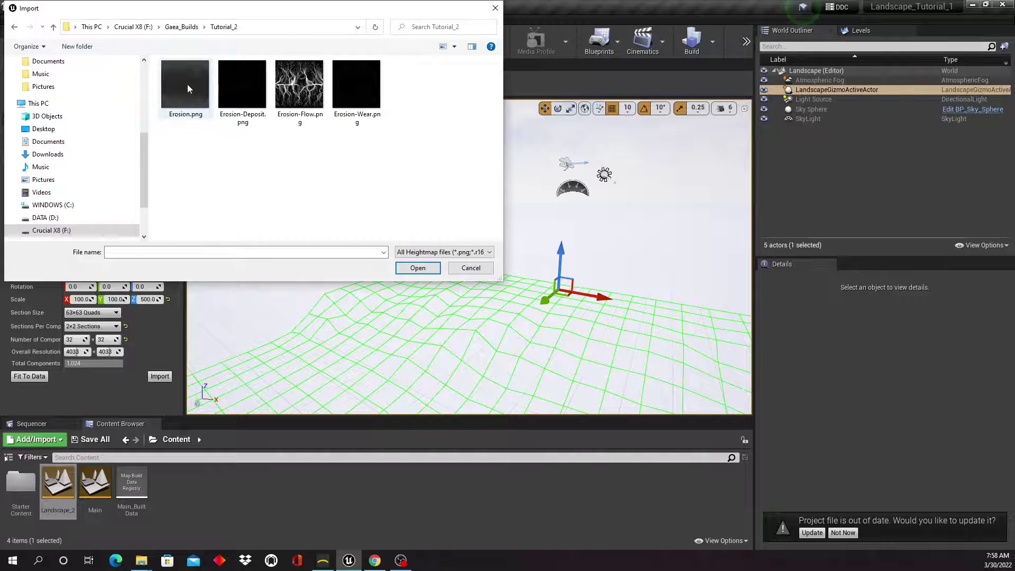
{"action": "left_click", "coordinate": [189, 89]}
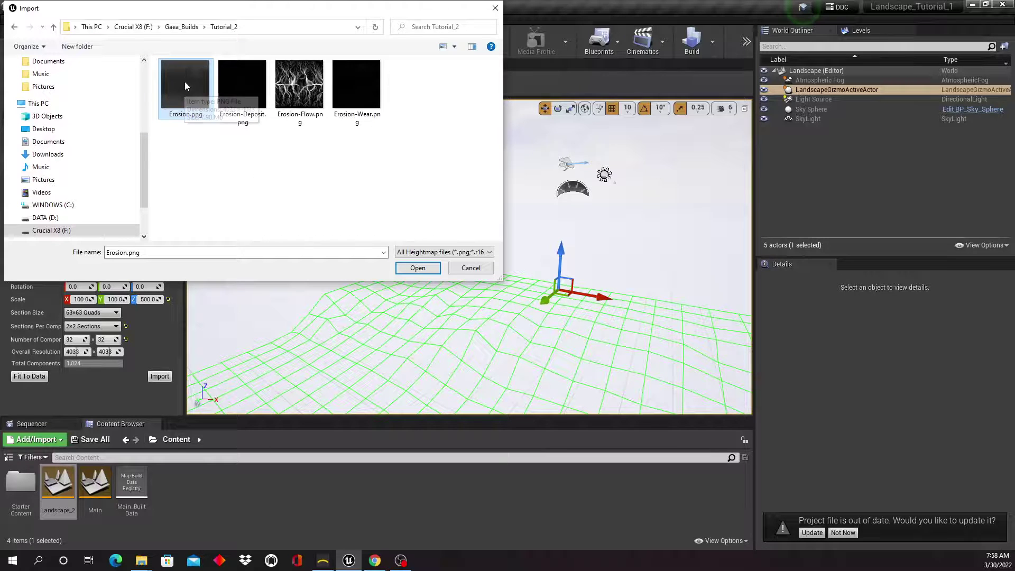
{"action": "left_click", "coordinate": [417, 268]}
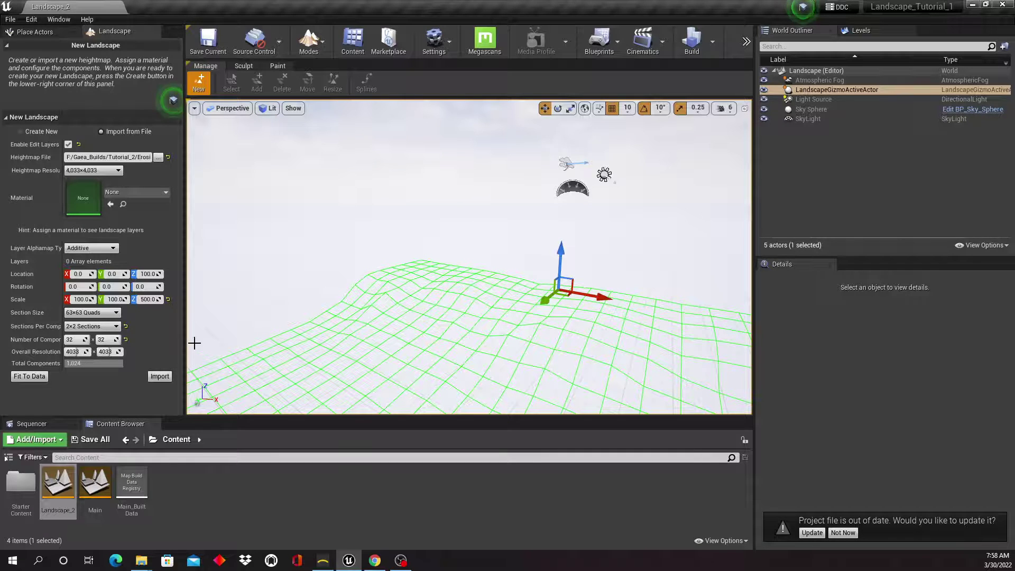
{"action": "scroll", "coordinate": [158, 321], "scroll_direction": "up", "scroll_amount": 1}
{"action": "scroll", "coordinate": [158, 321], "scroll_direction": "down", "scroll_amount": 1}
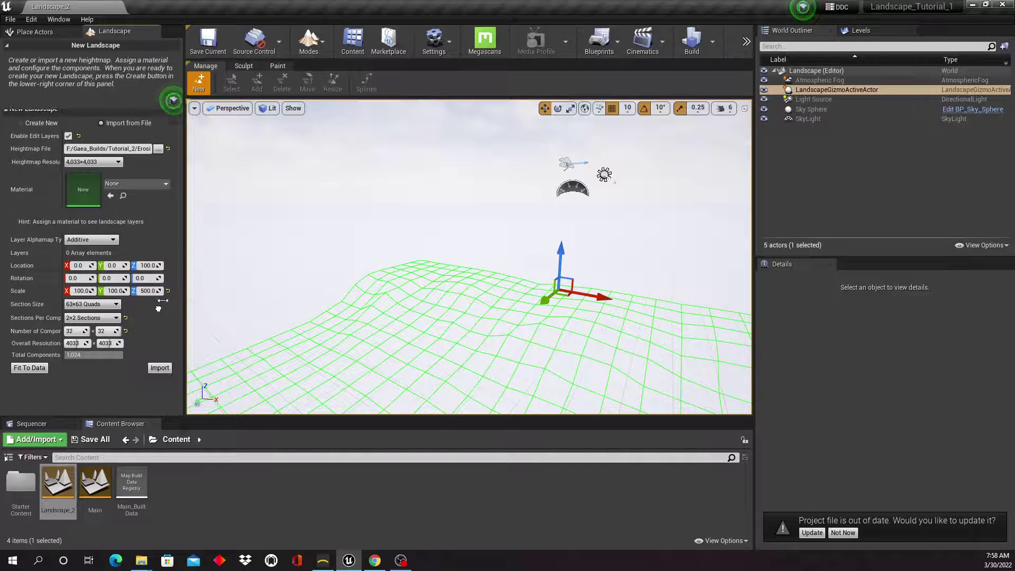
{"action": "left_click", "coordinate": [167, 299]}
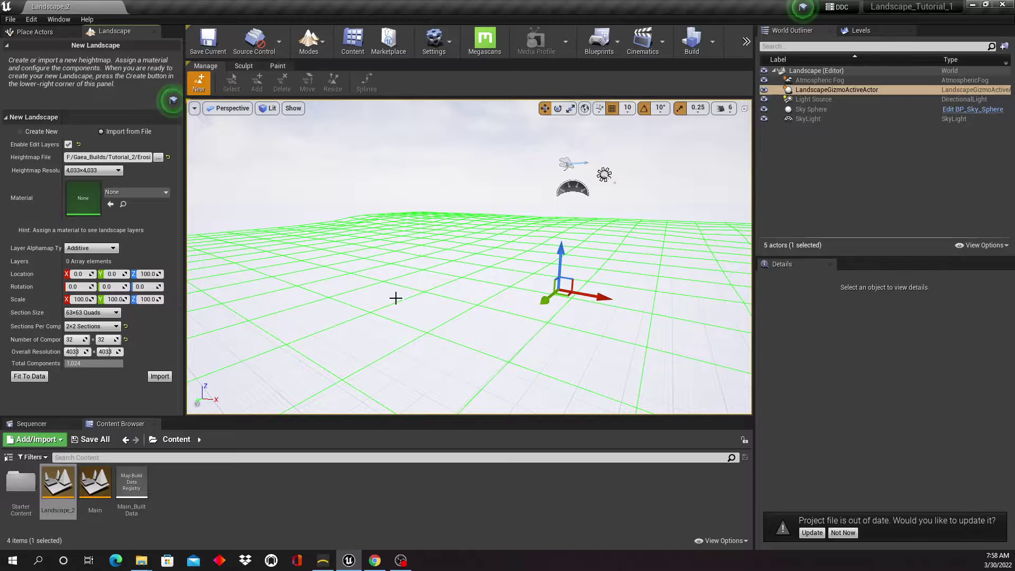
{"action": "right_click_drag", "start_coordinate": [397, 297], "coordinate": [399, 305]}
{"action": "scroll", "coordinate": [419, 288], "scroll_direction": "down", "scroll_amount": 3}
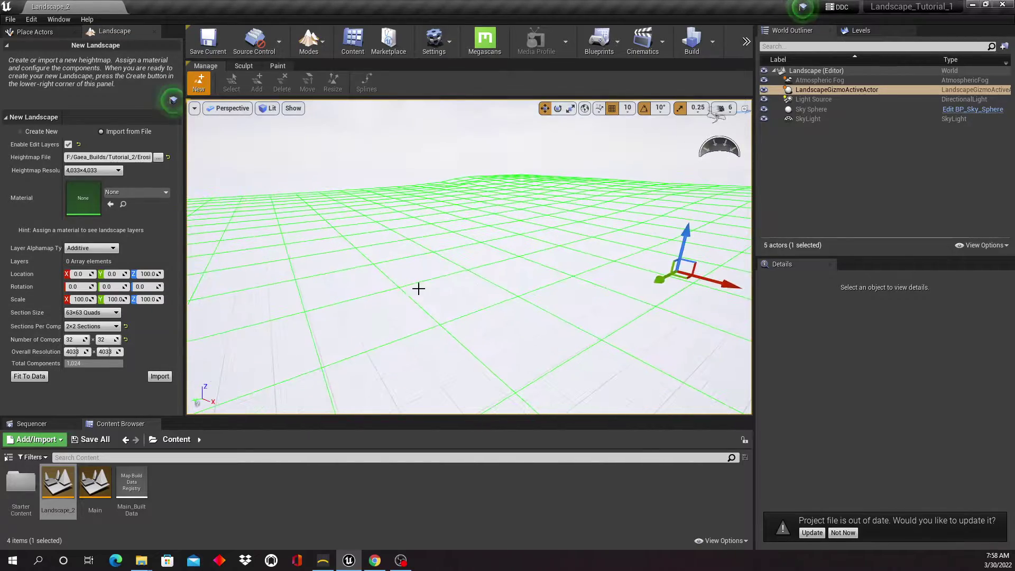
{"action": "scroll", "coordinate": [419, 287], "scroll_direction": "up", "scroll_amount": 4}
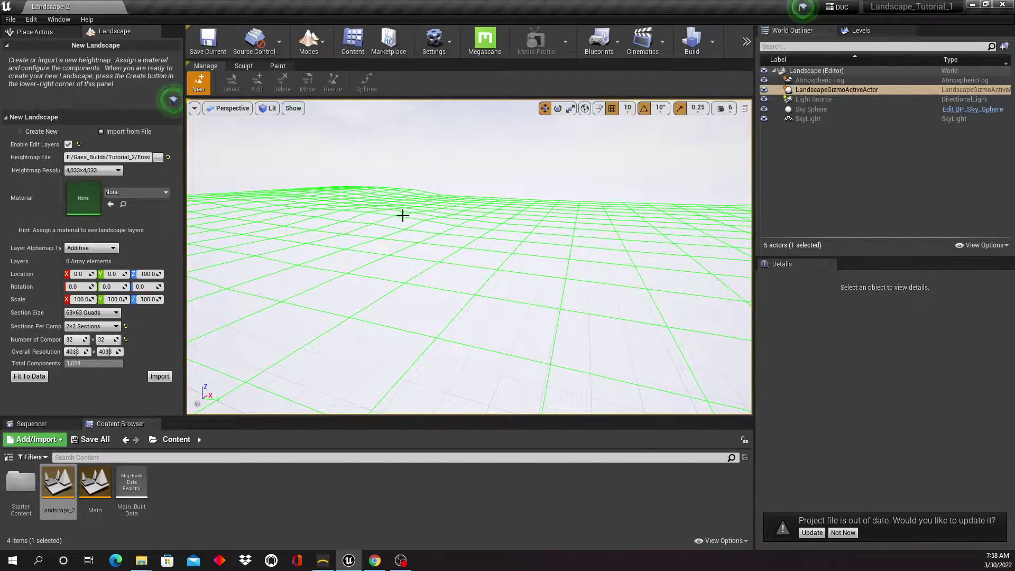
{"action": "mouse_move", "coordinate": [485, 222]}
{"action": "right_mouse_down"}
{"action": "mouse_move", "coordinate": [470, 222]}
{"action": "mouse_move", "coordinate": [526, 223]}
{"action": "mouse_move", "coordinate": [504, 224]}
{"action": "right_mouse_up"}
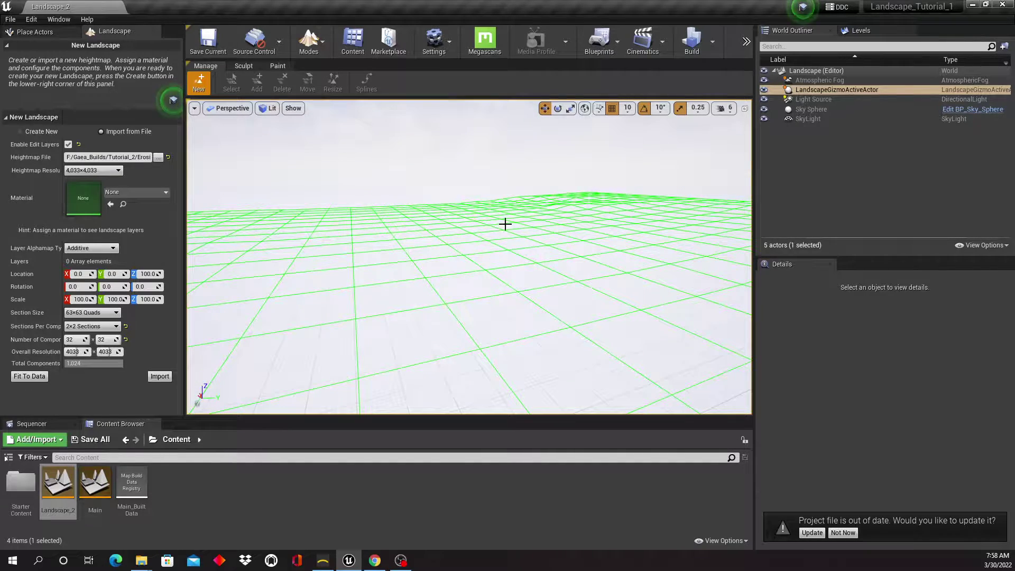
{"action": "right_click_drag", "start_coordinate": [606, 195], "coordinate": [391, 275]}
{"action": "right_click_drag", "start_coordinate": [463, 255], "coordinate": [456, 260]}
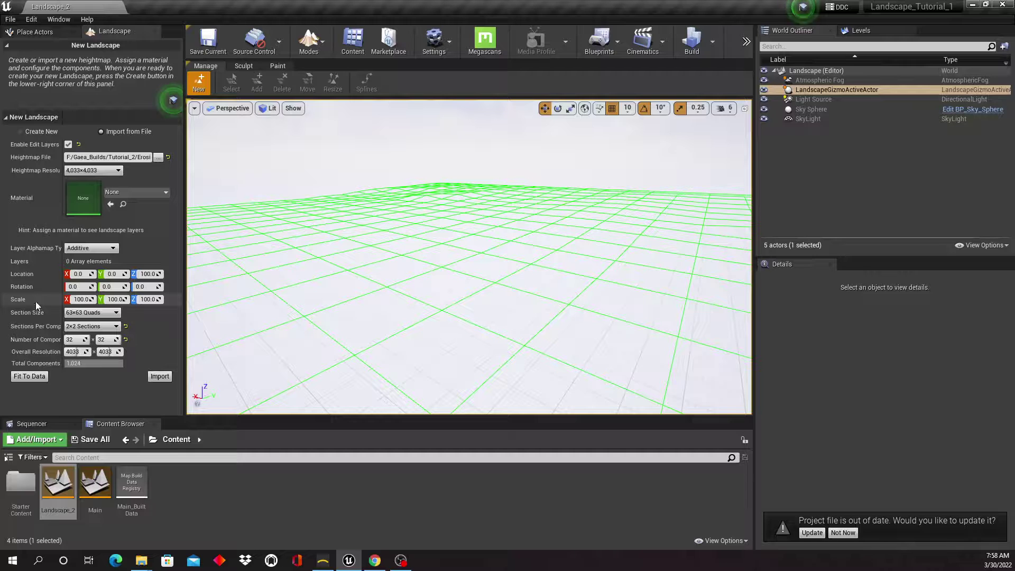
Step: Commit a Z scale of 500, then raise it to 600 and inspect the raised preview relief
{"action": "right_click_drag", "start_coordinate": [391, 310], "coordinate": [412, 313]}
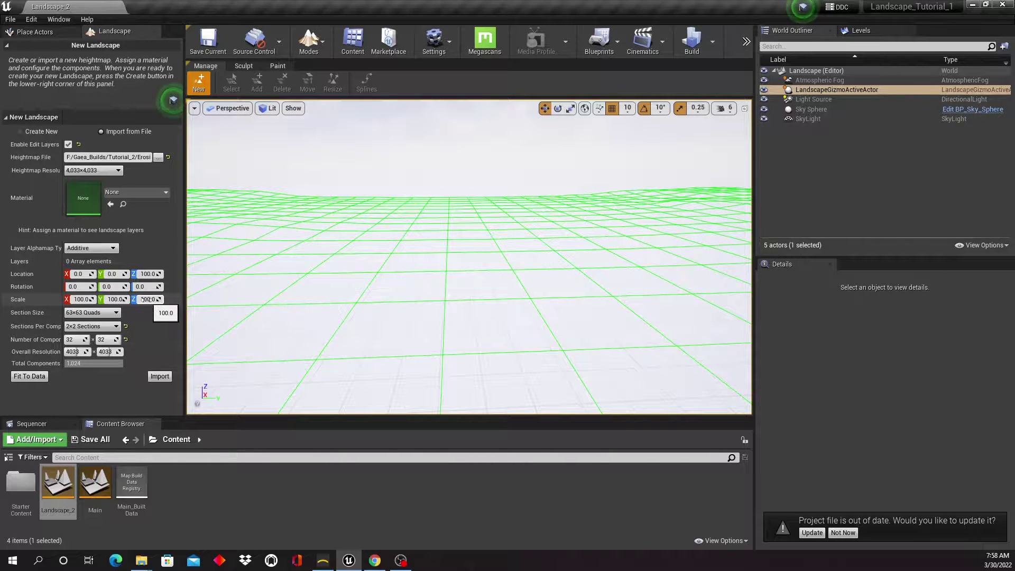
{"action": "right_click_drag", "start_coordinate": [313, 301], "coordinate": [315, 302]}
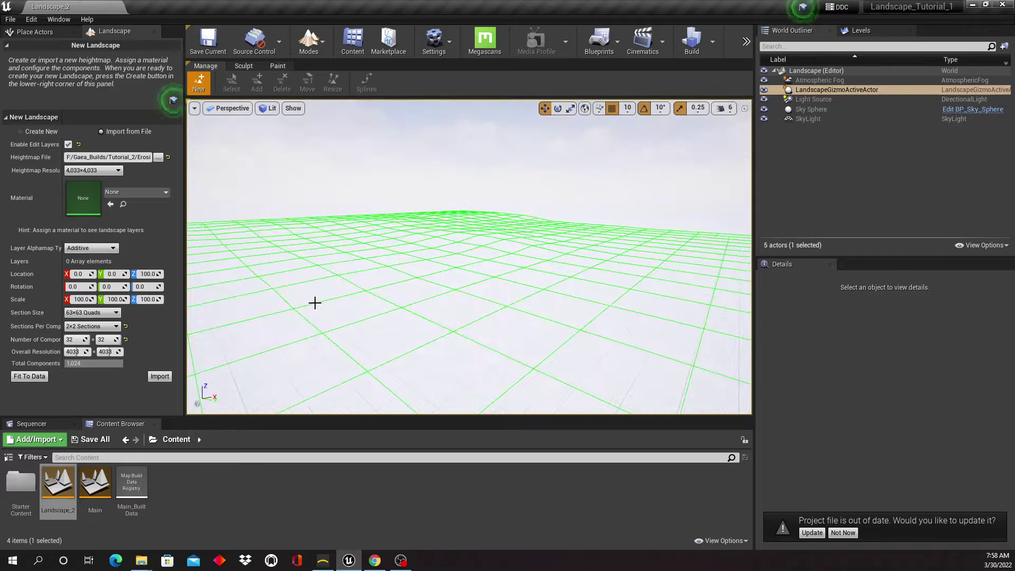
{"action": "right_click_drag", "start_coordinate": [436, 316], "coordinate": [427, 310]}
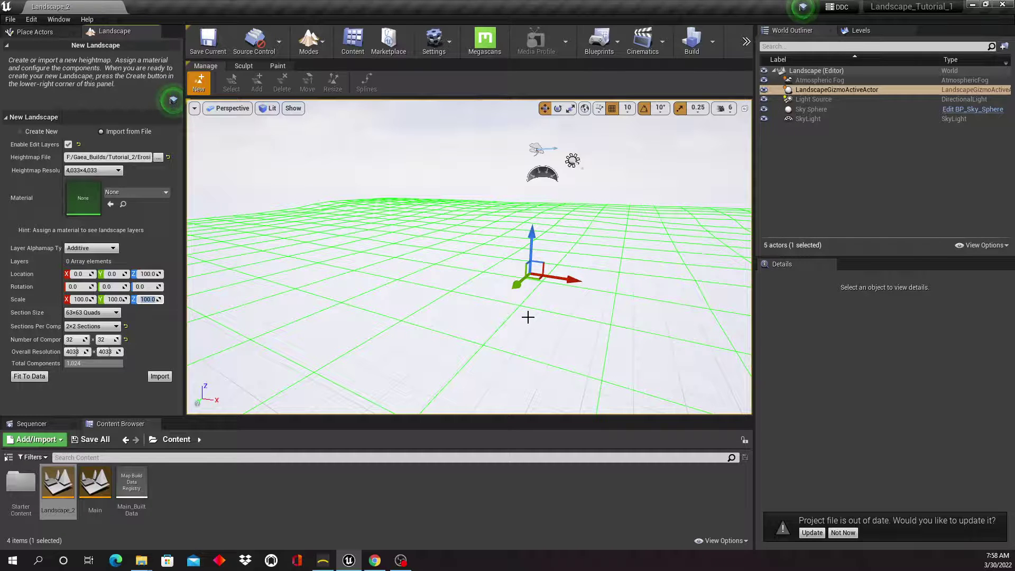
{"action": "key", "text": "Return"}
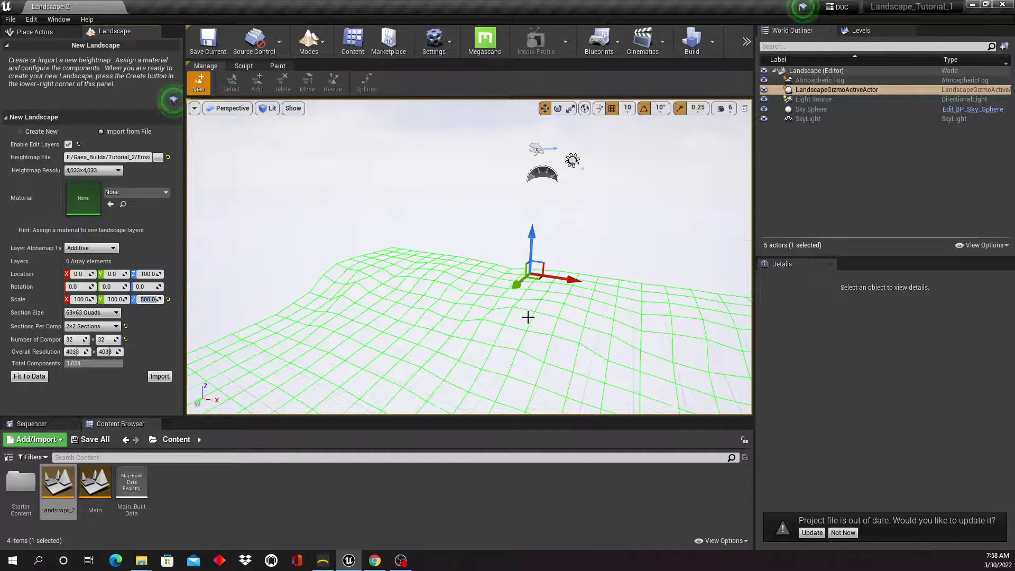
{"action": "right_click_drag", "start_coordinate": [449, 309], "coordinate": [448, 310]}
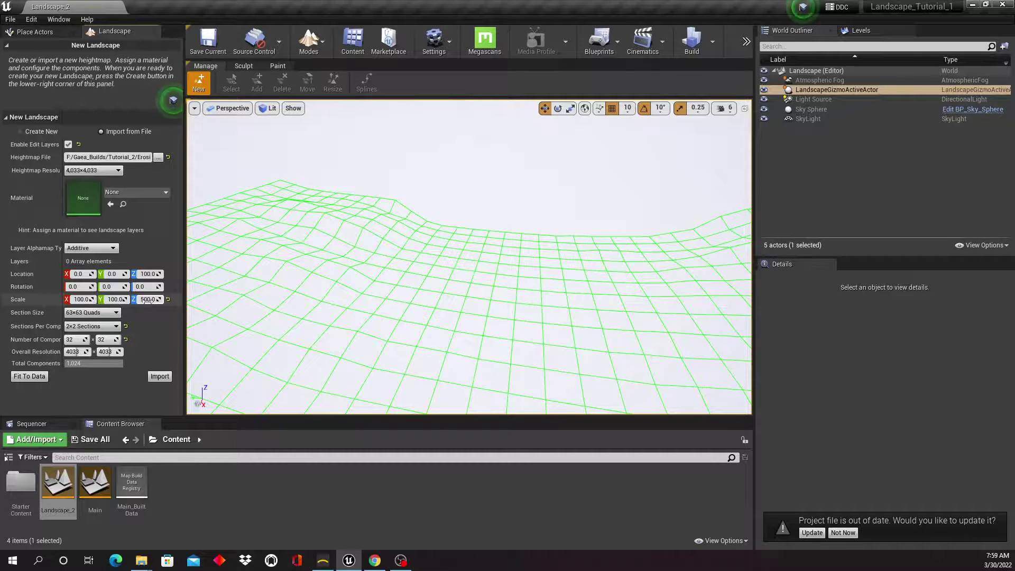
{"action": "key", "text": "Tab"}
{"action": "type", "text": "600"}
{"action": "key", "text": "Return"}
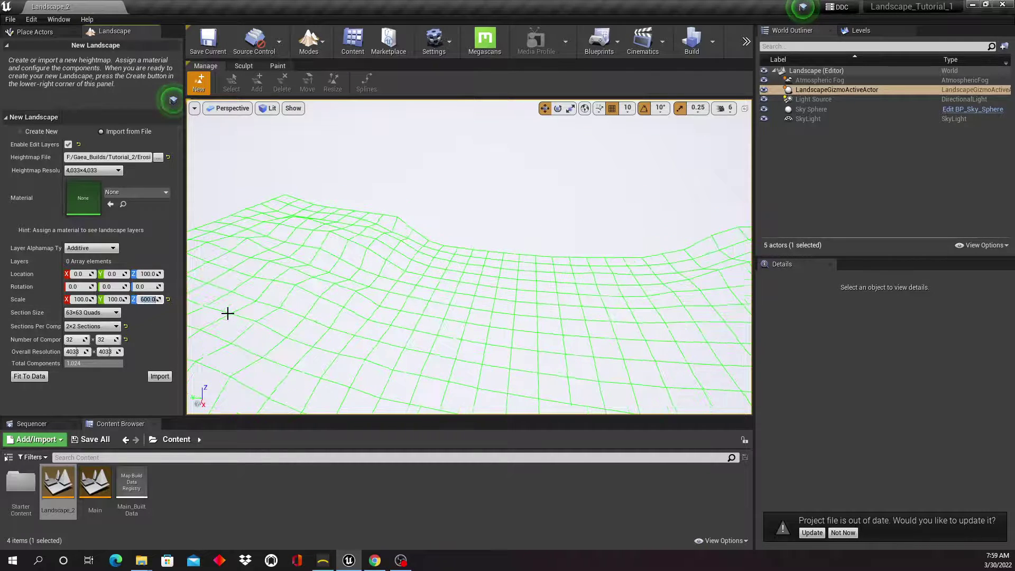
{"action": "right_click_drag", "start_coordinate": [336, 300], "coordinate": [408, 303]}
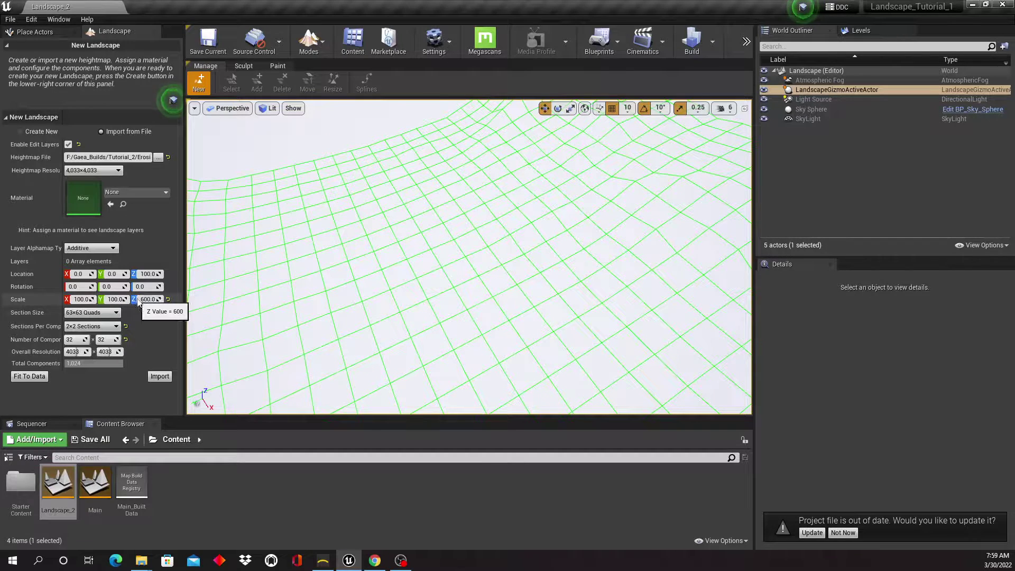
{"action": "right_click_drag", "start_coordinate": [378, 351], "coordinate": [378, 320]}
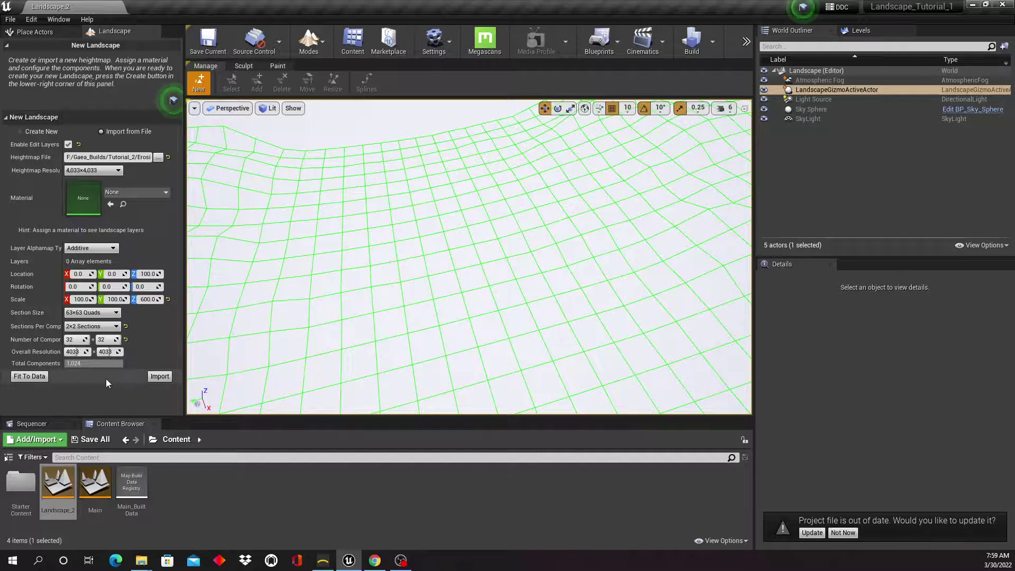
Step: Import the canyon heightmap to create the Landscape actor in the level
{"action": "left_click", "coordinate": [161, 377]}
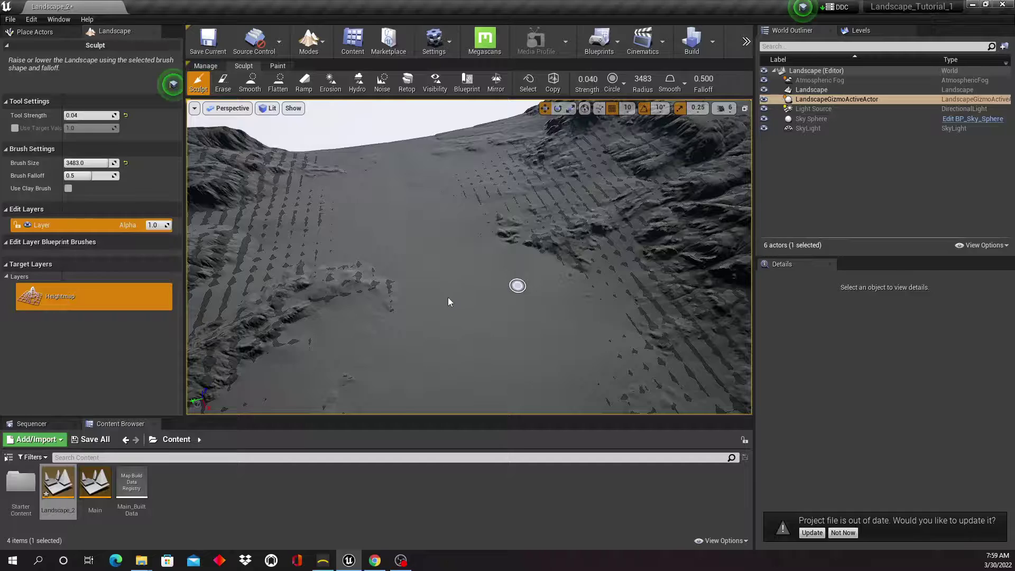
{"action": "right_click_drag", "start_coordinate": [439, 294], "coordinate": [369, 252]}
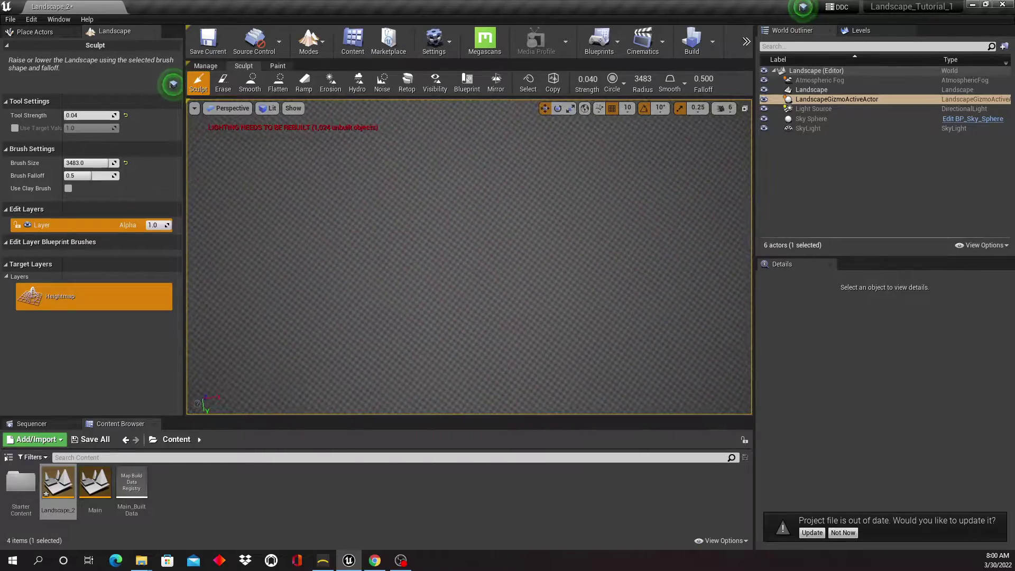
{"action": "right_click_drag", "start_coordinate": [469, 264], "coordinate": [458, 200]}
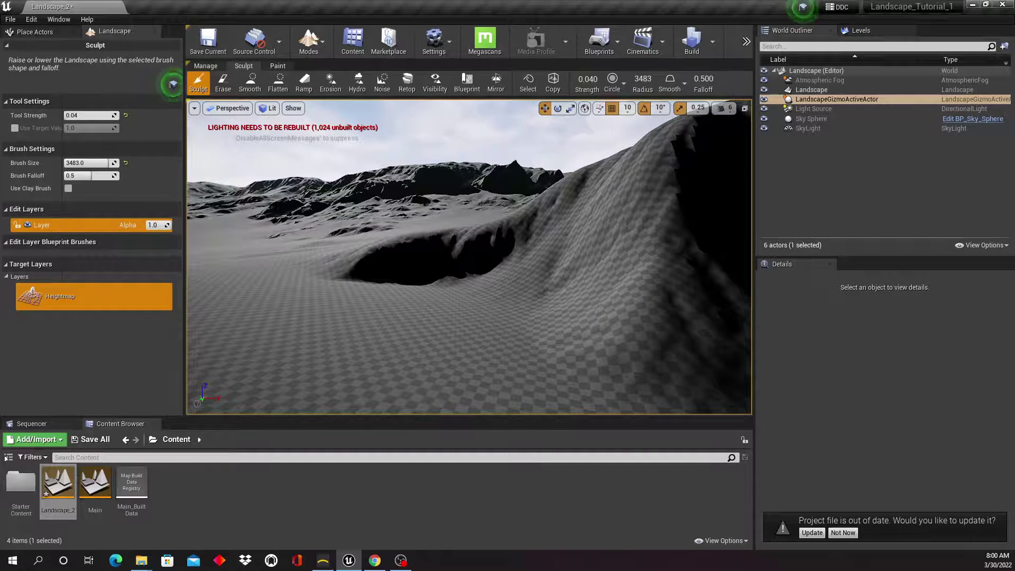
{"action": "right_click_drag", "start_coordinate": [458, 200], "coordinate": [496, 200]}
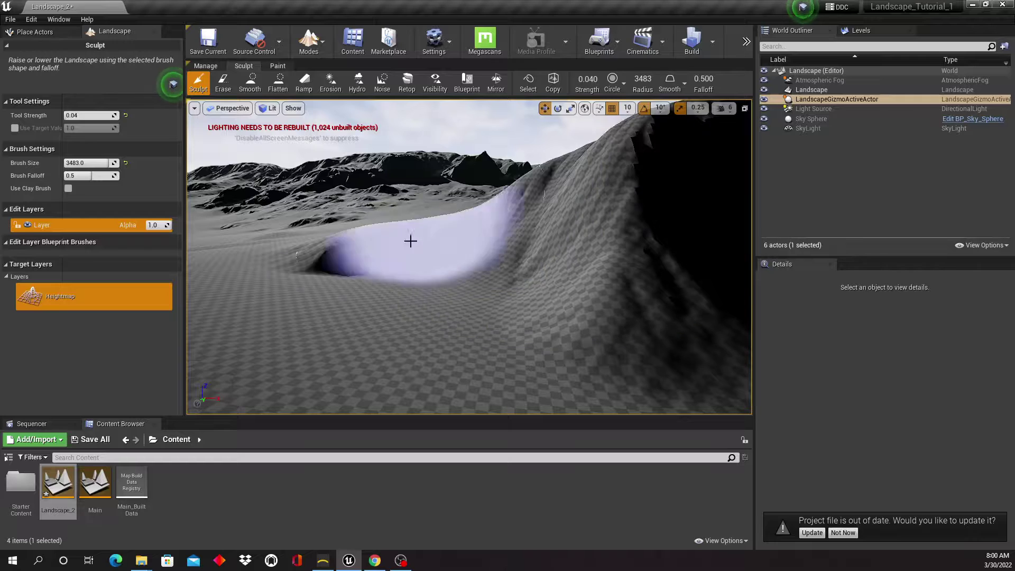
{"action": "mouse_move", "coordinate": [351, 272]}
{"action": "right_mouse_down"}
{"action": "mouse_move", "coordinate": [351, 296]}
{"action": "mouse_move", "coordinate": [350, 279]}
{"action": "mouse_move", "coordinate": [325, 275]}
{"action": "mouse_move", "coordinate": [372, 259]}
{"action": "right_mouse_up"}
{"action": "key", "text": "s"}
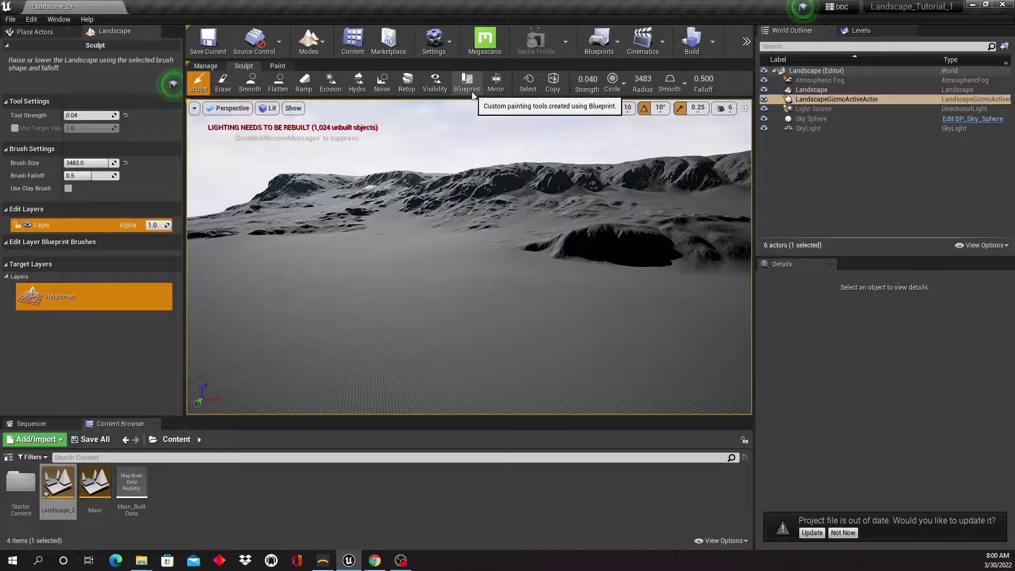
{"action": "right_click_drag", "start_coordinate": [469, 285], "coordinate": [469, 275]}
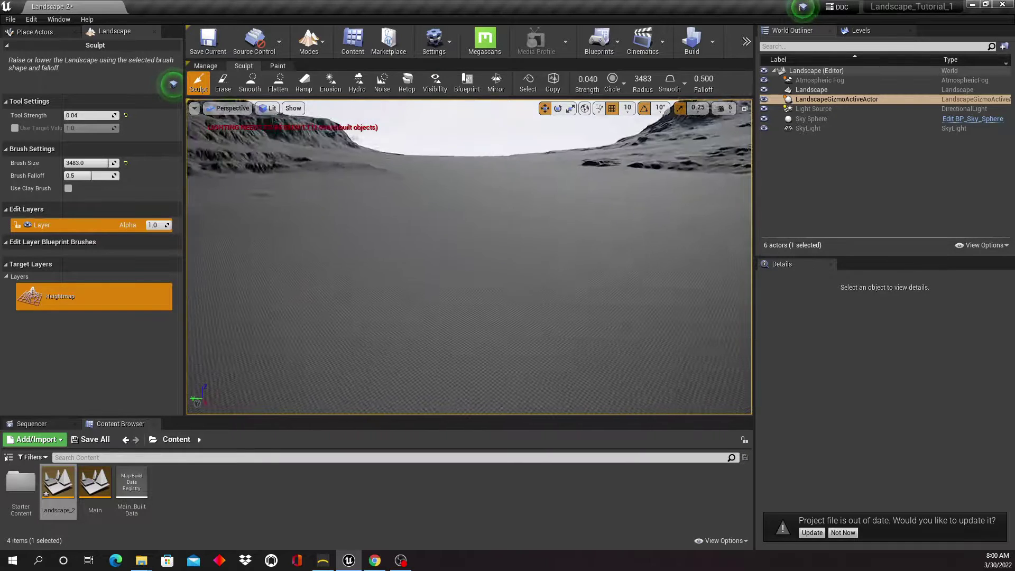
{"action": "mouse_move", "coordinate": [577, 235]}
{"action": "right_mouse_down"}
{"action": "mouse_move", "coordinate": [486, 233]}
{"action": "mouse_move", "coordinate": [411, 204]}
{"action": "right_mouse_up"}
{"action": "right_click_drag", "start_coordinate": [652, 286], "coordinate": [669, 292]}
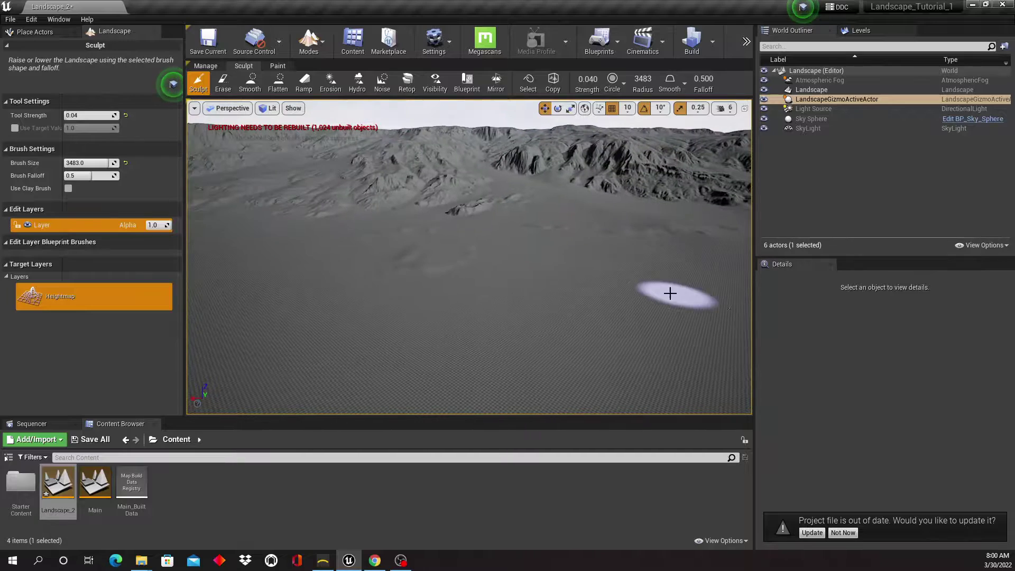
{"action": "mouse_move", "coordinate": [553, 247]}
{"action": "right_mouse_down"}
{"action": "mouse_move", "coordinate": [536, 235]}
{"action": "mouse_move", "coordinate": [552, 230]}
{"action": "mouse_move", "coordinate": [544, 238]}
{"action": "mouse_move", "coordinate": [596, 252]}
{"action": "right_mouse_up"}
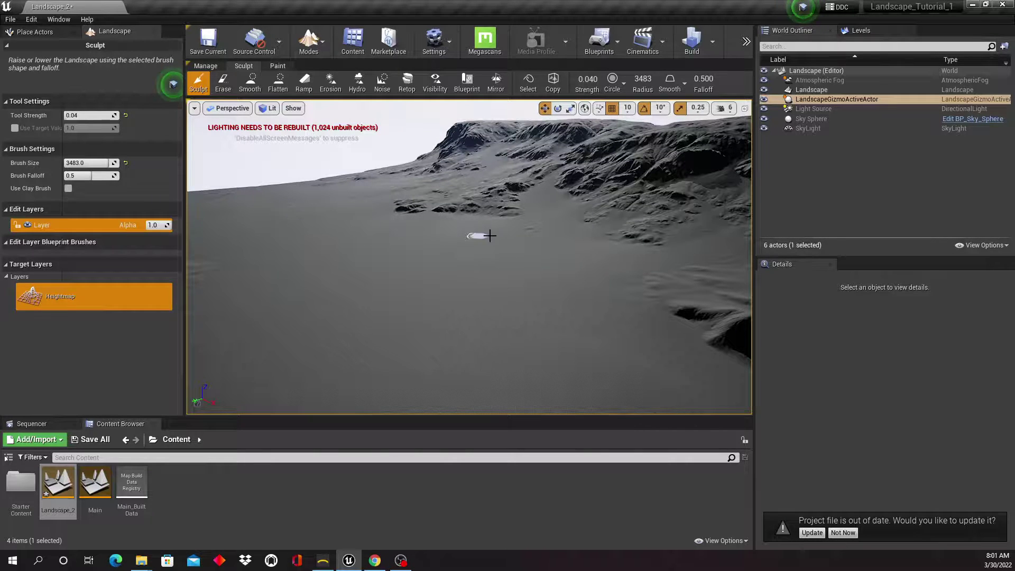
{"action": "right_click_drag", "start_coordinate": [518, 257], "coordinate": [499, 268]}
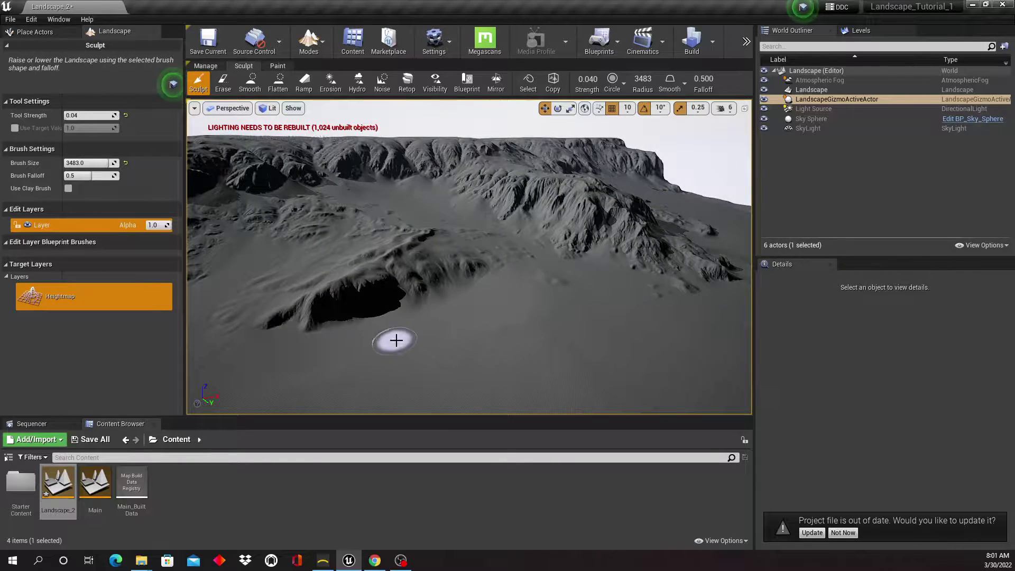
{"action": "mouse_move", "coordinate": [396, 340]}
{"action": "right_mouse_down"}
{"action": "mouse_move", "coordinate": [428, 344]}
{"action": "mouse_move", "coordinate": [378, 338]}
{"action": "right_mouse_up"}
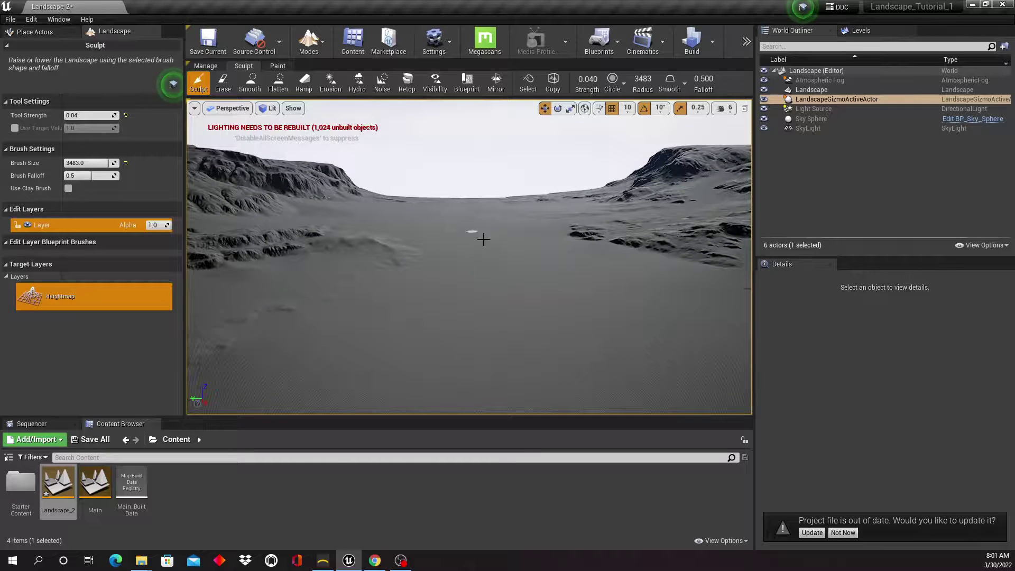
{"action": "right_click_drag", "start_coordinate": [378, 338], "coordinate": [398, 344]}
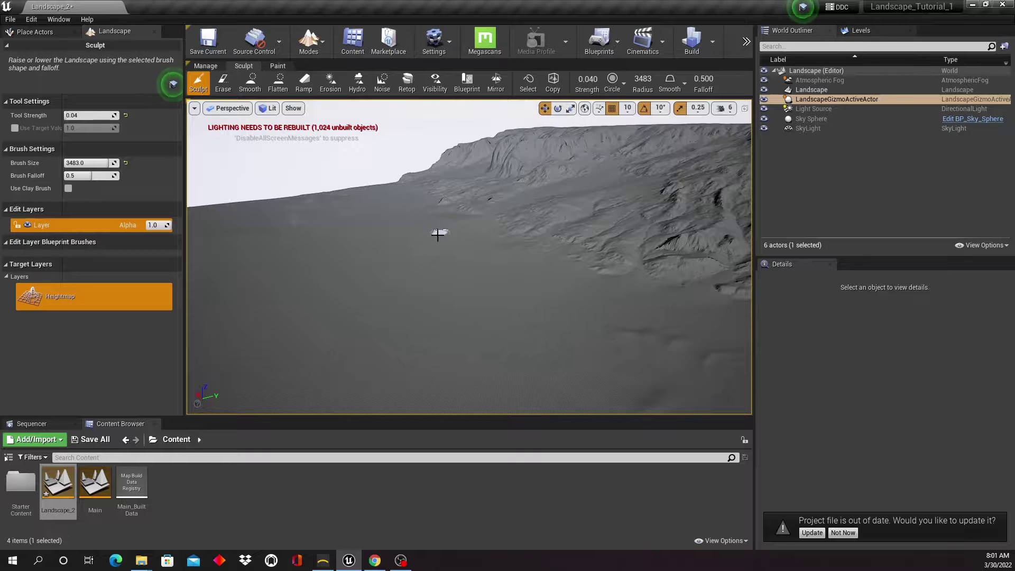
{"action": "mouse_move", "coordinate": [437, 233]}
{"action": "right_mouse_down"}
{"action": "mouse_move", "coordinate": [503, 236]}
{"action": "mouse_move", "coordinate": [420, 243]}
{"action": "mouse_move", "coordinate": [388, 259]}
{"action": "mouse_move", "coordinate": [389, 274]}
{"action": "mouse_move", "coordinate": [418, 257]}
{"action": "mouse_move", "coordinate": [457, 256]}
{"action": "mouse_move", "coordinate": [438, 256]}
{"action": "right_mouse_up"}
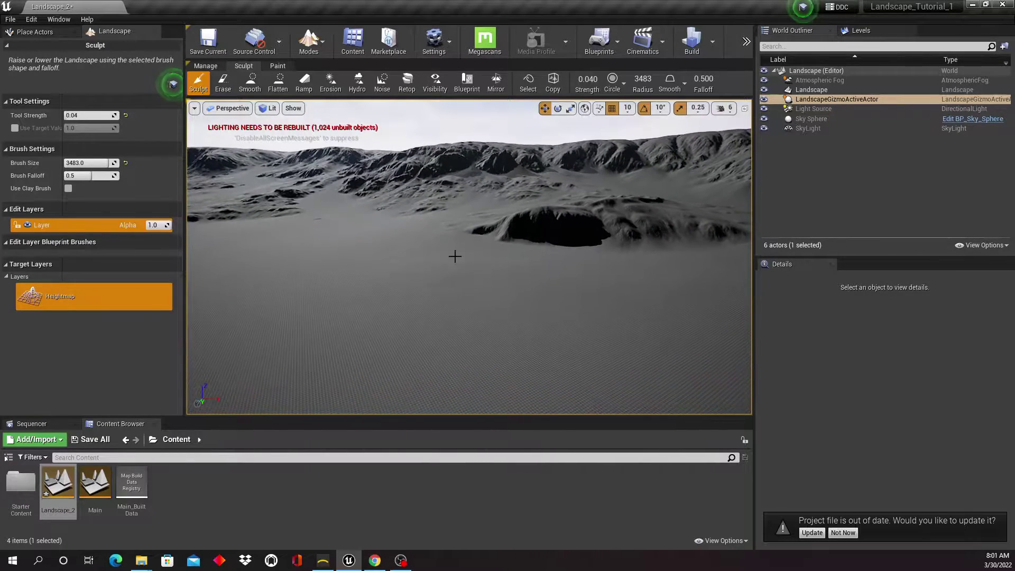
{"action": "mouse_move", "coordinate": [455, 257]}
{"action": "right_mouse_down"}
{"action": "mouse_move", "coordinate": [454, 244]}
{"action": "mouse_move", "coordinate": [465, 244]}
{"action": "mouse_move", "coordinate": [447, 254]}
{"action": "right_mouse_up"}
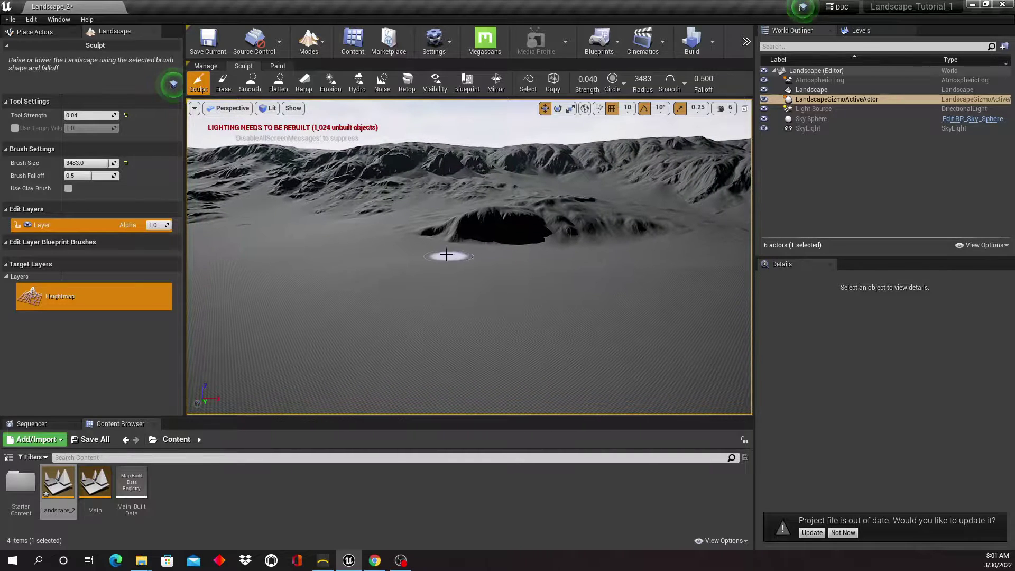
{"action": "right_click_drag", "start_coordinate": [470, 290], "coordinate": [472, 276]}
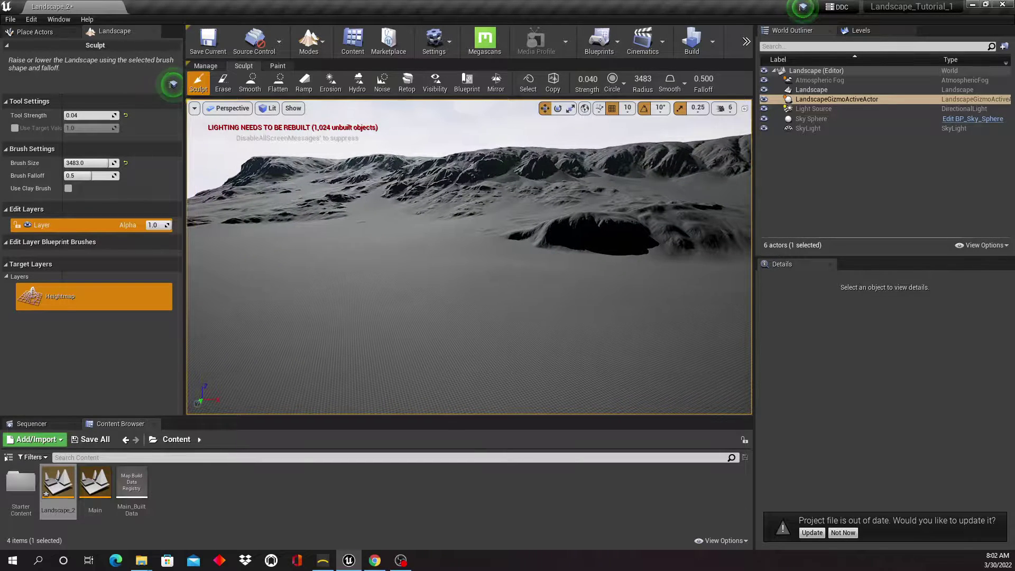
{"action": "right_click_drag", "start_coordinate": [465, 254], "coordinate": [431, 248]}
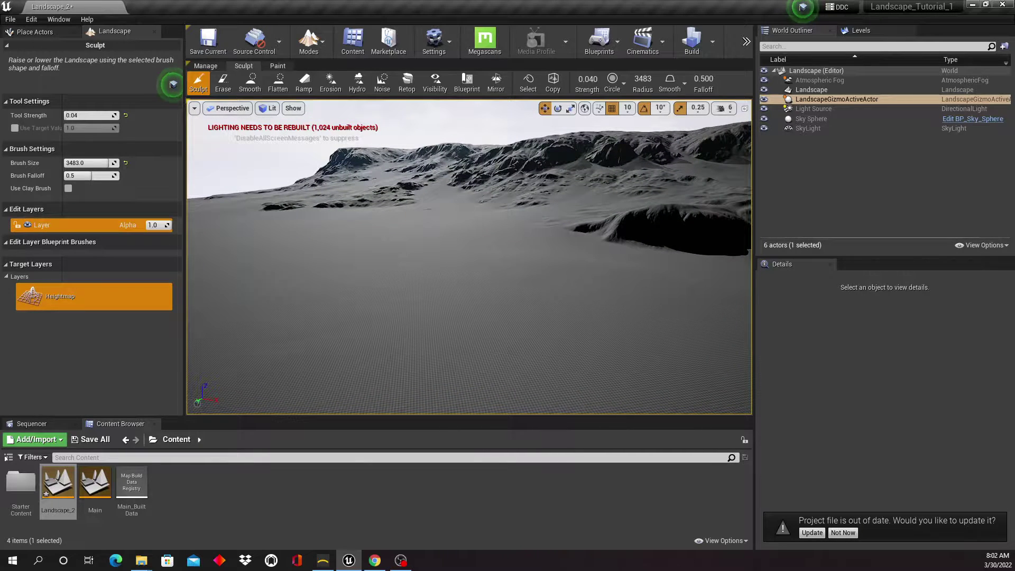
{"action": "right_click_drag", "start_coordinate": [602, 288], "coordinate": [592, 288]}
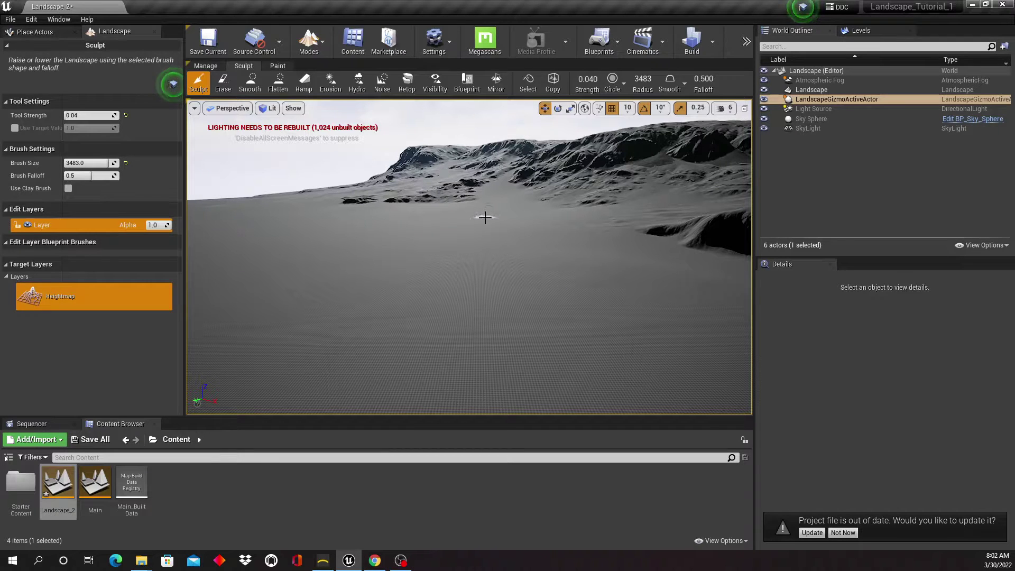
{"action": "mouse_move", "coordinate": [484, 217]}
{"action": "right_mouse_down"}
{"action": "mouse_move", "coordinate": [484, 246]}
{"action": "mouse_move", "coordinate": [484, 224]}
{"action": "right_mouse_up"}
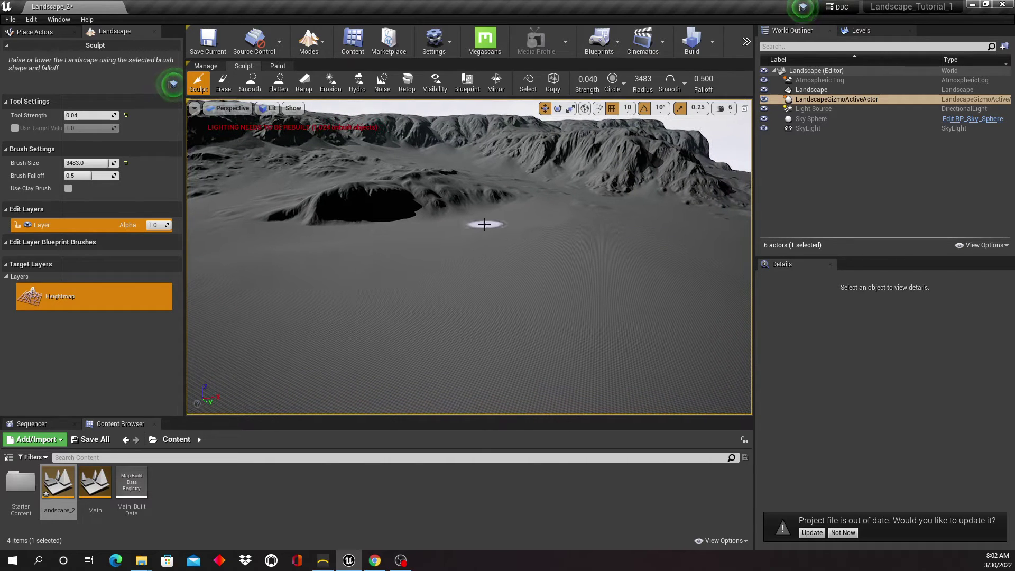